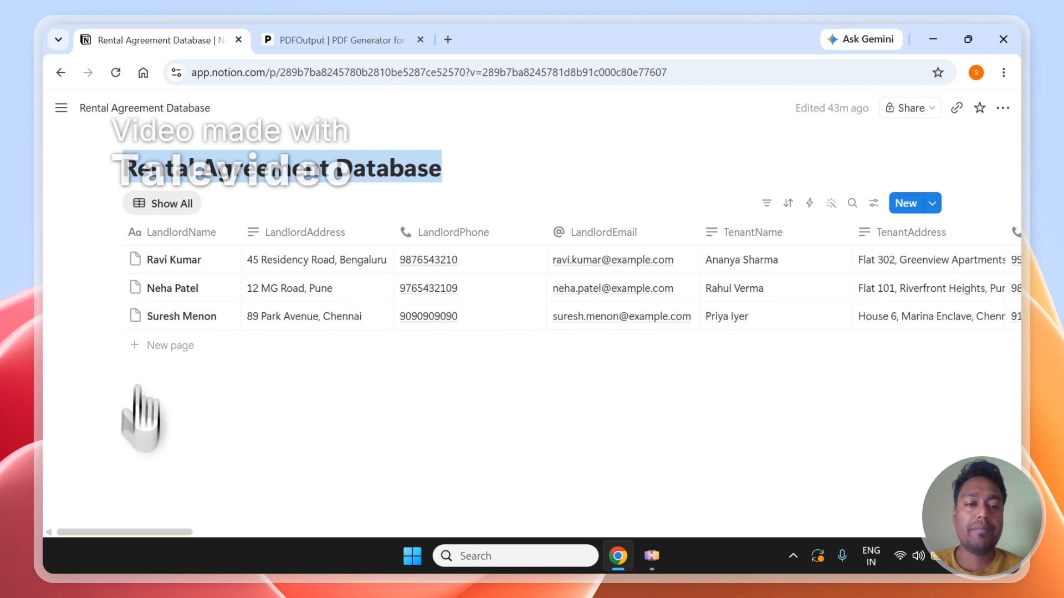
{"action": "left_click", "coordinate": [109, 259]}
{"action": "left_click", "coordinate": [108, 288]}
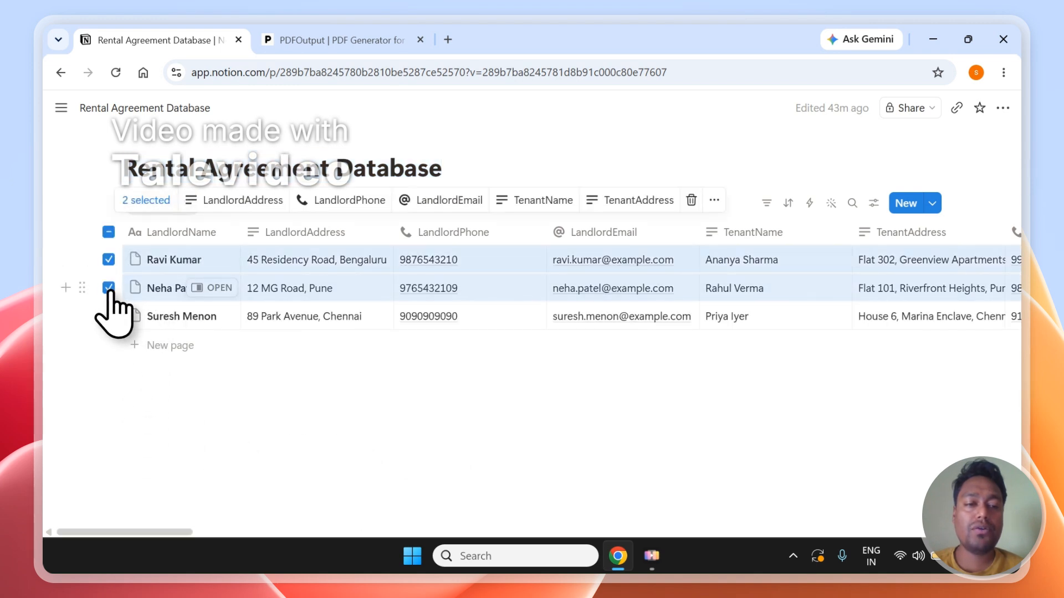
{"action": "left_click", "coordinate": [109, 316]}
{"action": "left_click", "coordinate": [337, 398]}
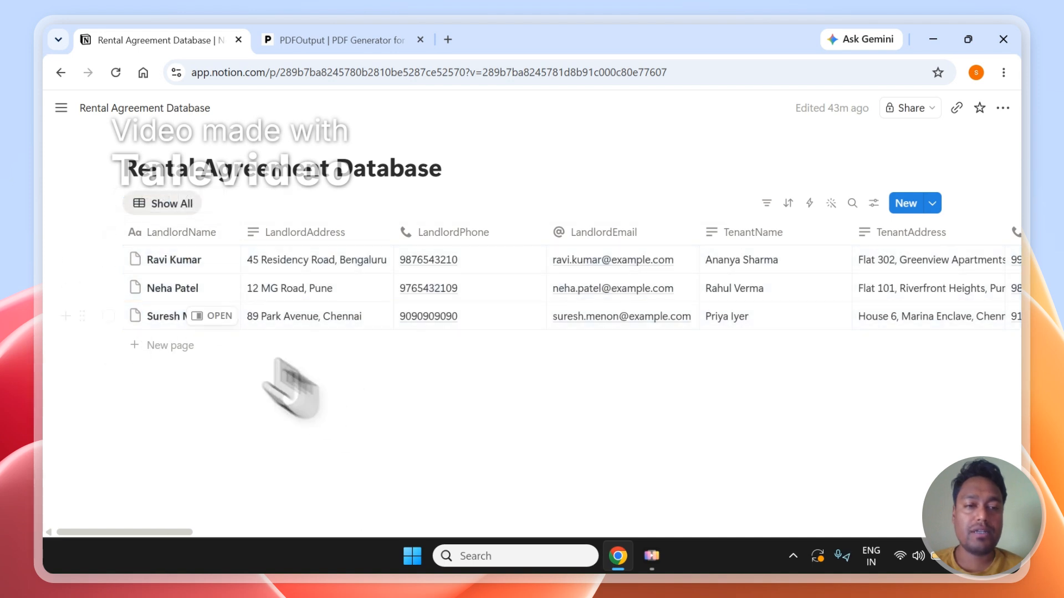
{"action": "left_click", "coordinate": [109, 259]}
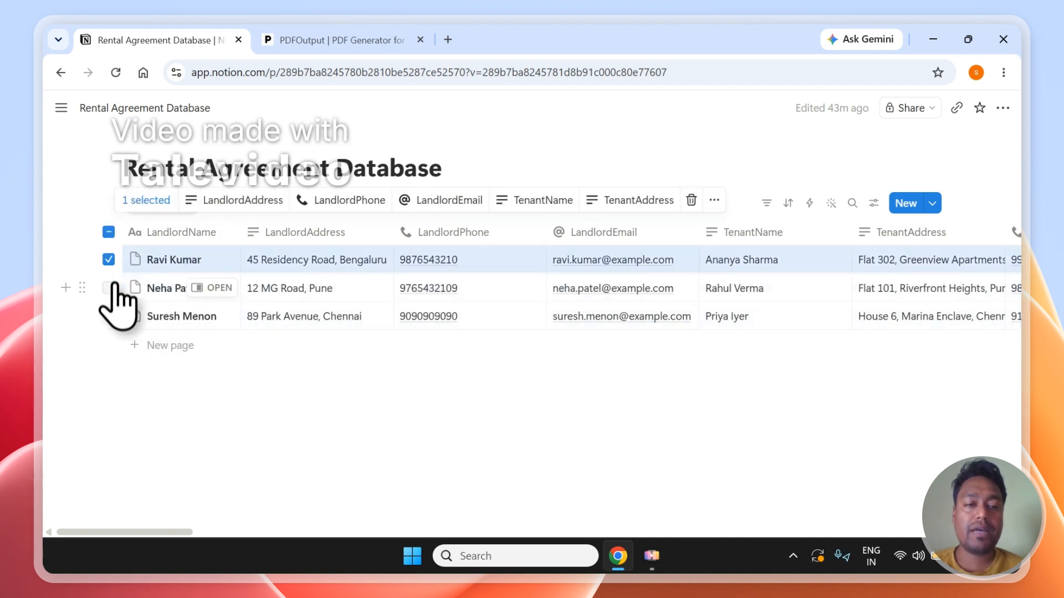
{"action": "left_click", "coordinate": [109, 287]}
{"action": "left_click", "coordinate": [109, 316]}
{"action": "left_click", "coordinate": [195, 398]}
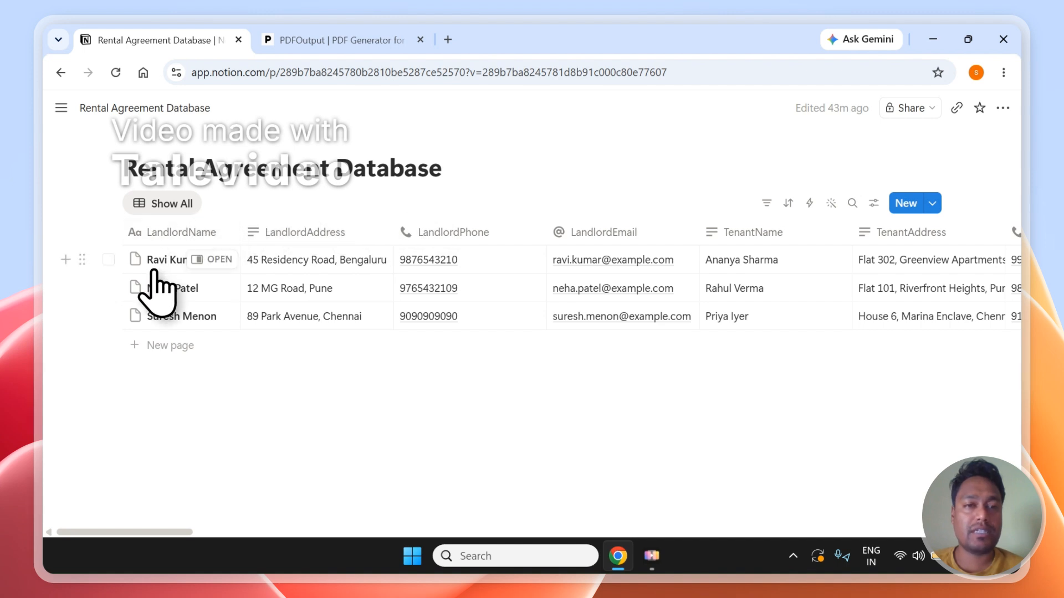
Switch to PDFOutput, start a new automation and begin connecting the Notion workspace.
{"action": "left_click", "coordinate": [317, 38]}
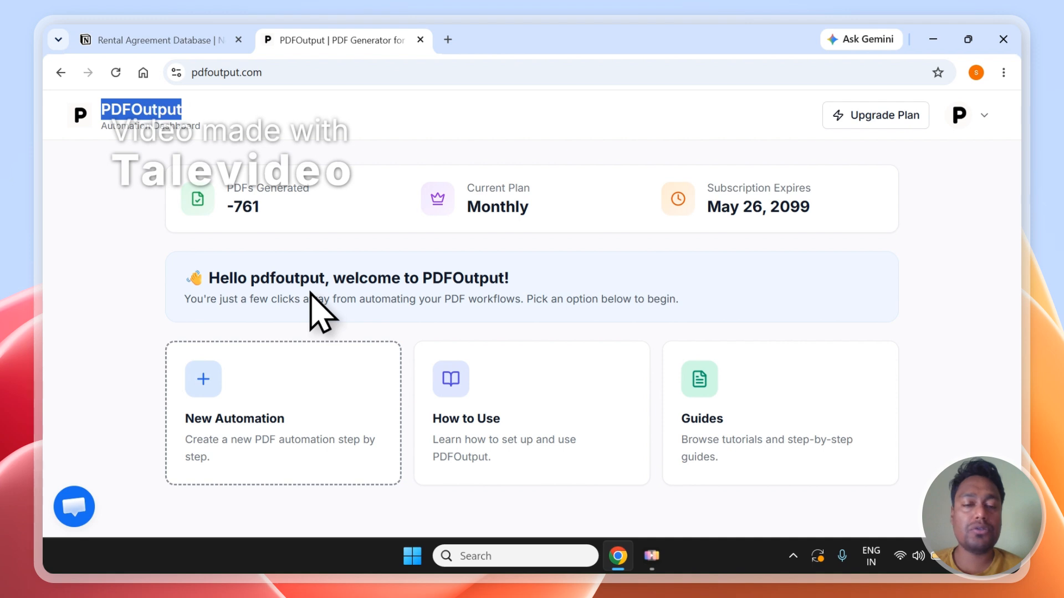
{"action": "left_click_drag", "start_coordinate": [487, 288], "coordinate": [495, 288]}
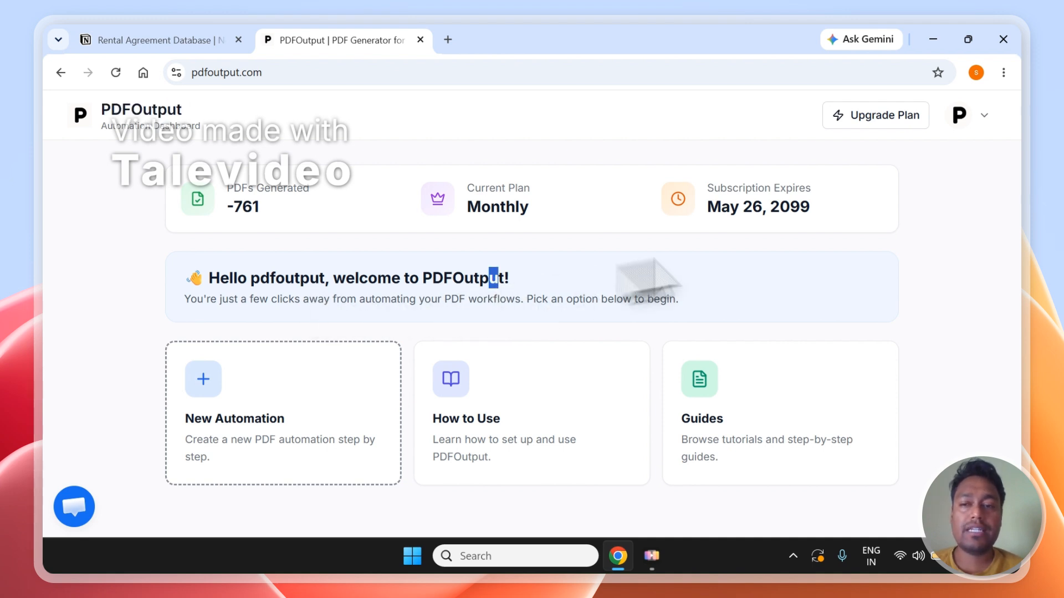
{"action": "left_click", "coordinate": [788, 233]}
{"action": "left_click", "coordinate": [290, 404]}
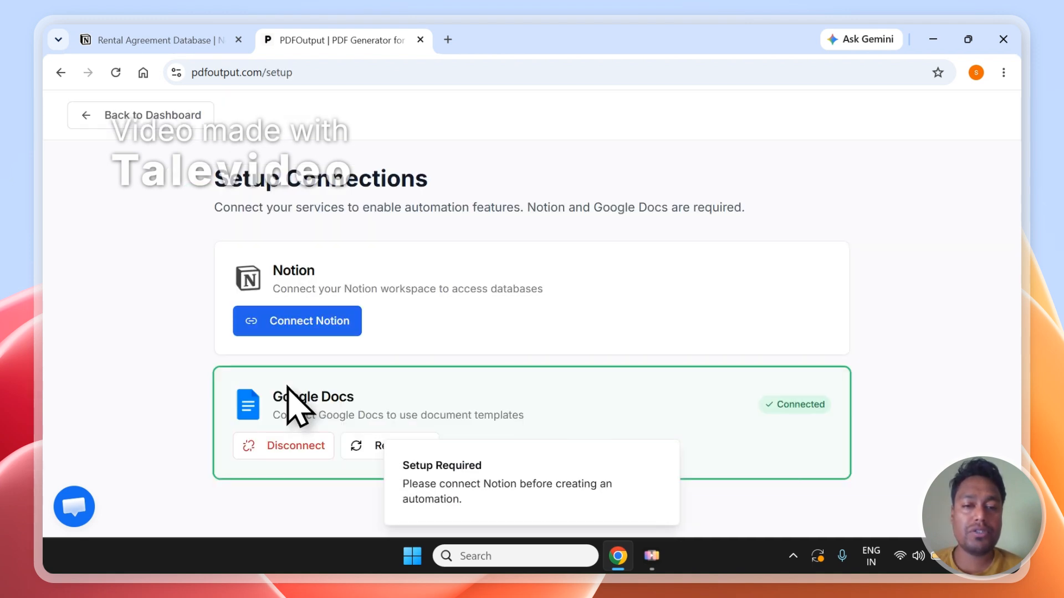
{"action": "left_click", "coordinate": [290, 325]}
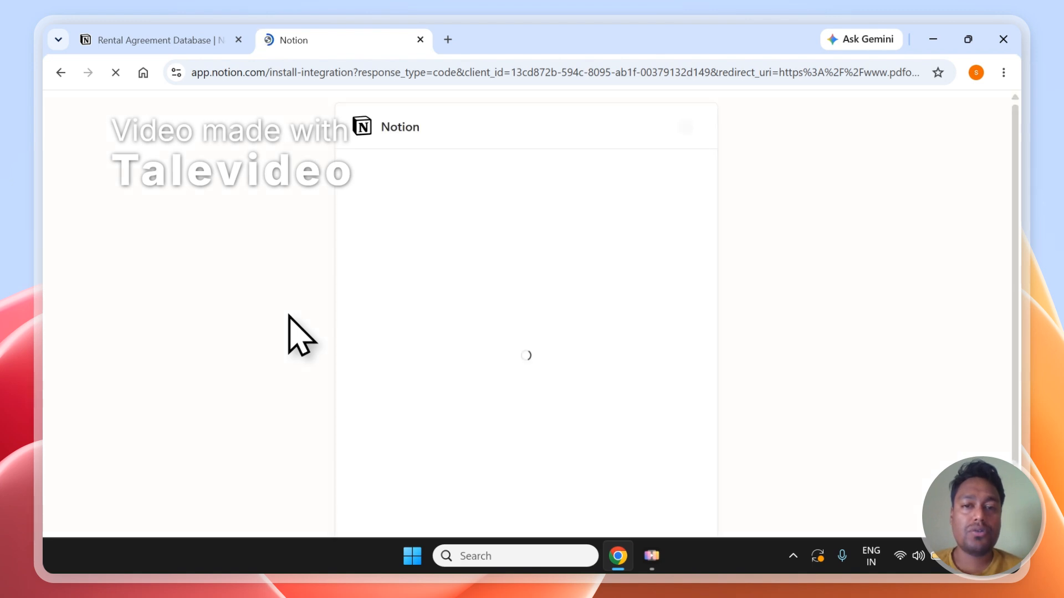
Copy the title "Rental Agreement Database" from the database page in Notion.
{"action": "left_click", "coordinate": [89, 40]}
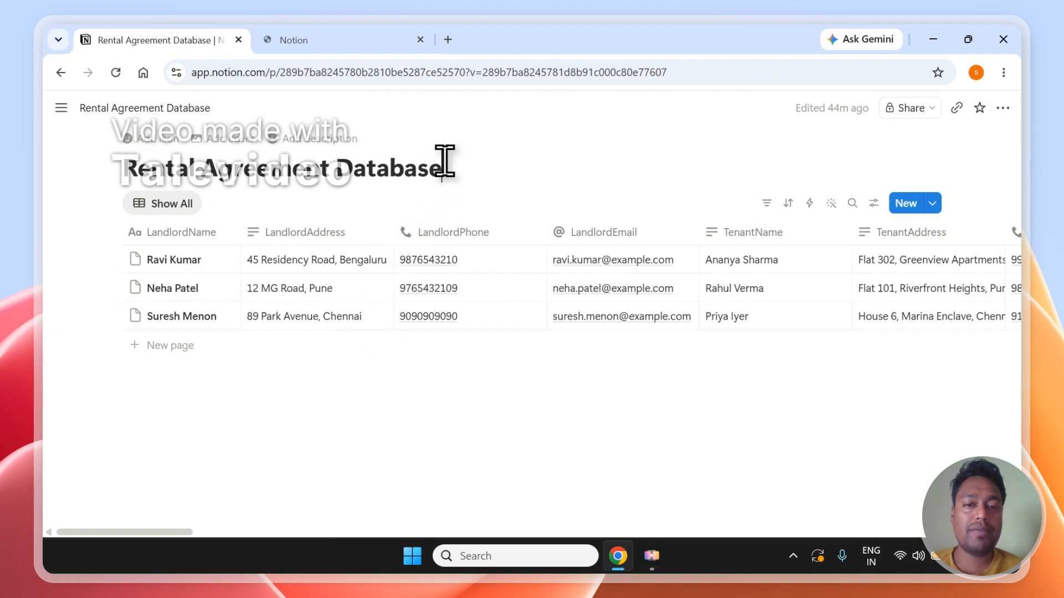
{"action": "left_click_drag", "start_coordinate": [444, 163], "coordinate": [260, 169]}
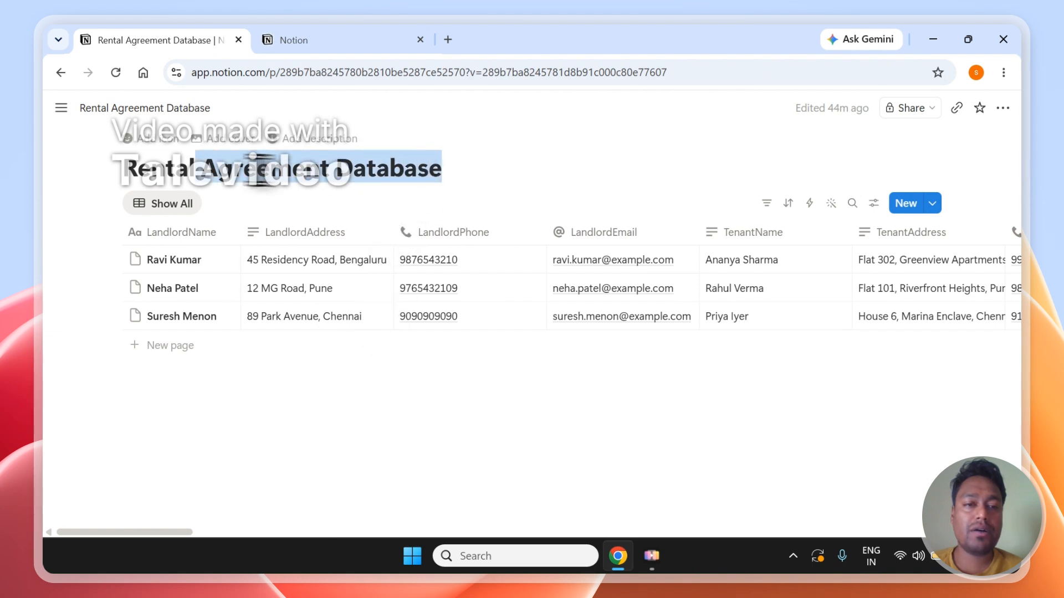
{"action": "right_click", "coordinate": [133, 169]}
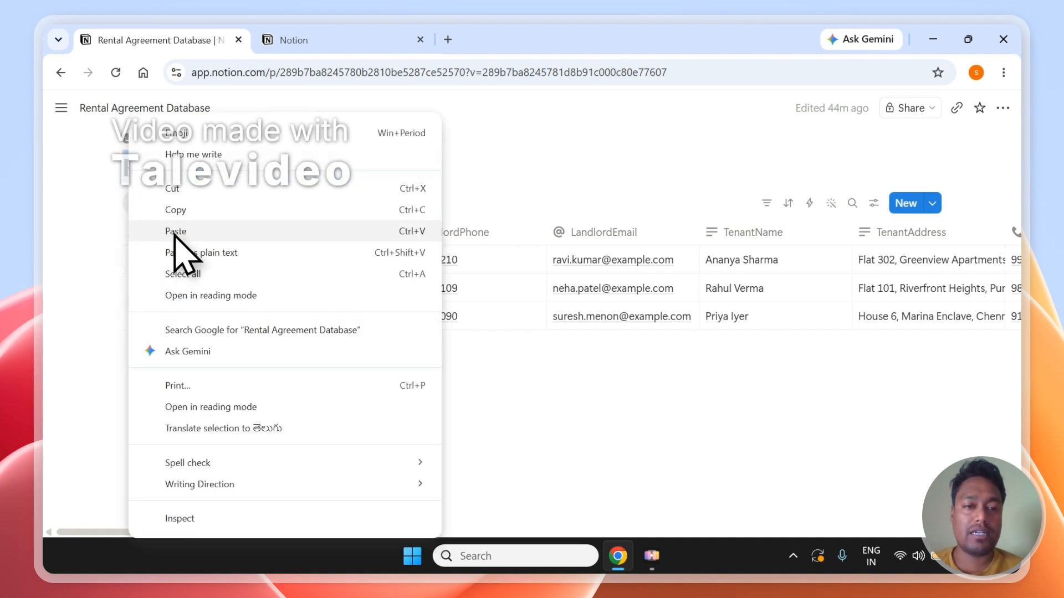
{"action": "left_click", "coordinate": [181, 213]}
In the Notion connection request, find Rental Agreement Database with the copied title, add it and allow PDFOutput access.
{"action": "left_click", "coordinate": [393, 28]}
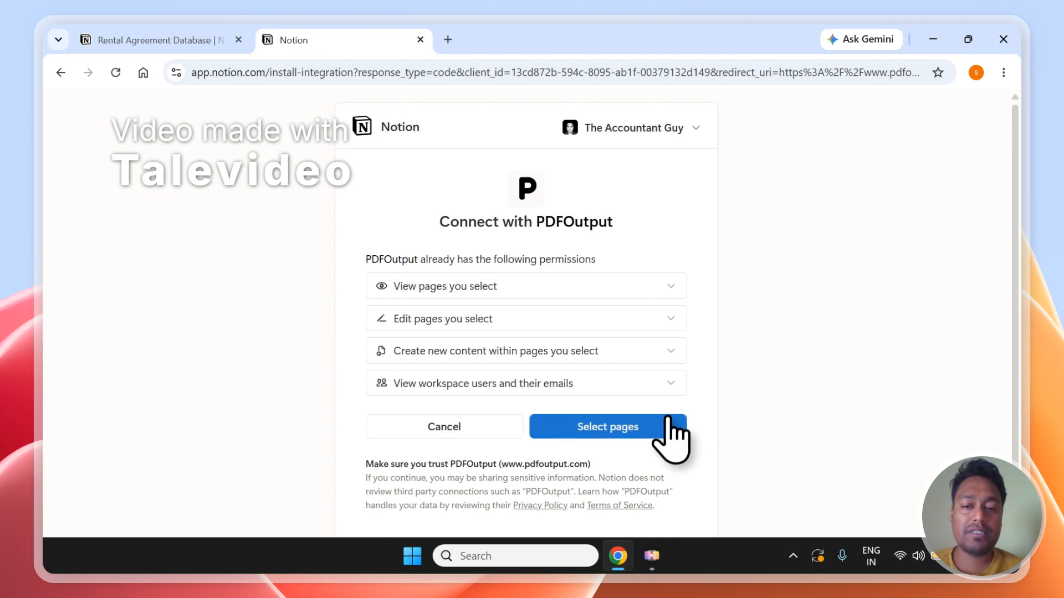
{"action": "left_click", "coordinate": [671, 444]}
{"action": "right_click", "coordinate": [513, 239]}
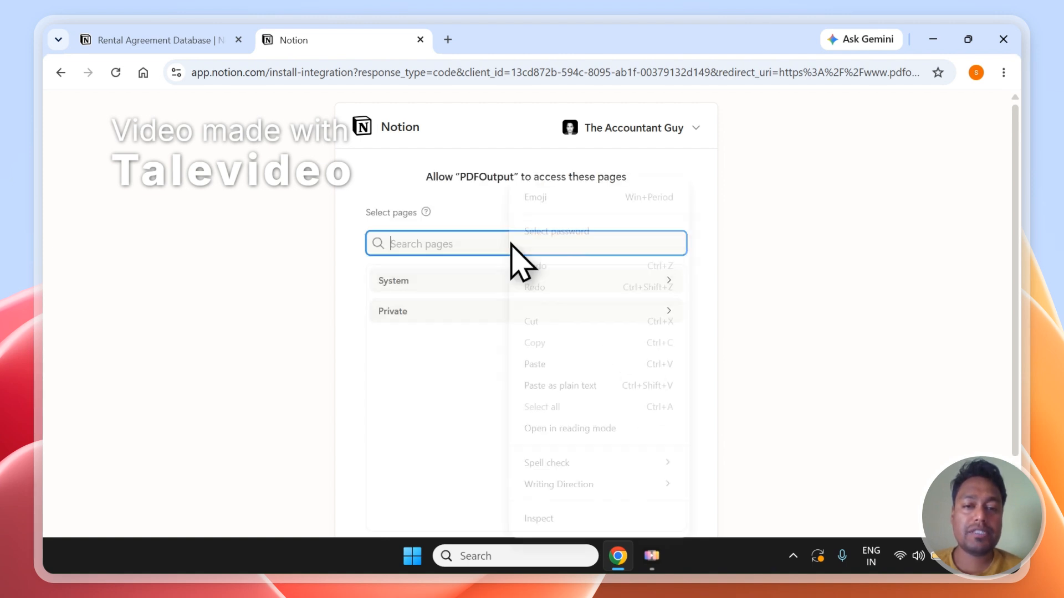
{"action": "left_click", "coordinate": [543, 362]}
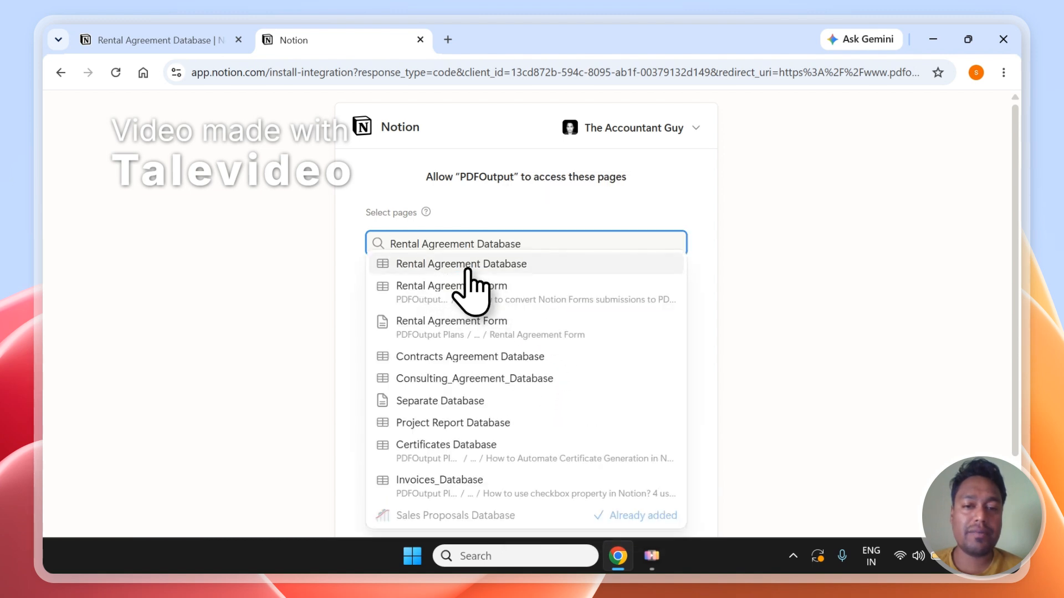
{"action": "left_click", "coordinate": [467, 270]}
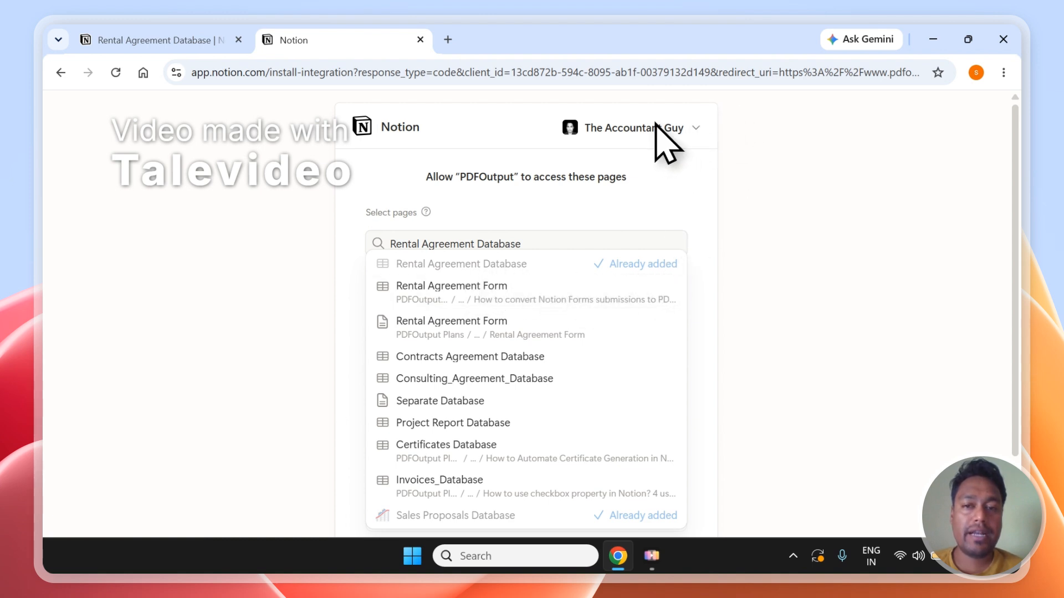
{"action": "left_click", "coordinate": [760, 227]}
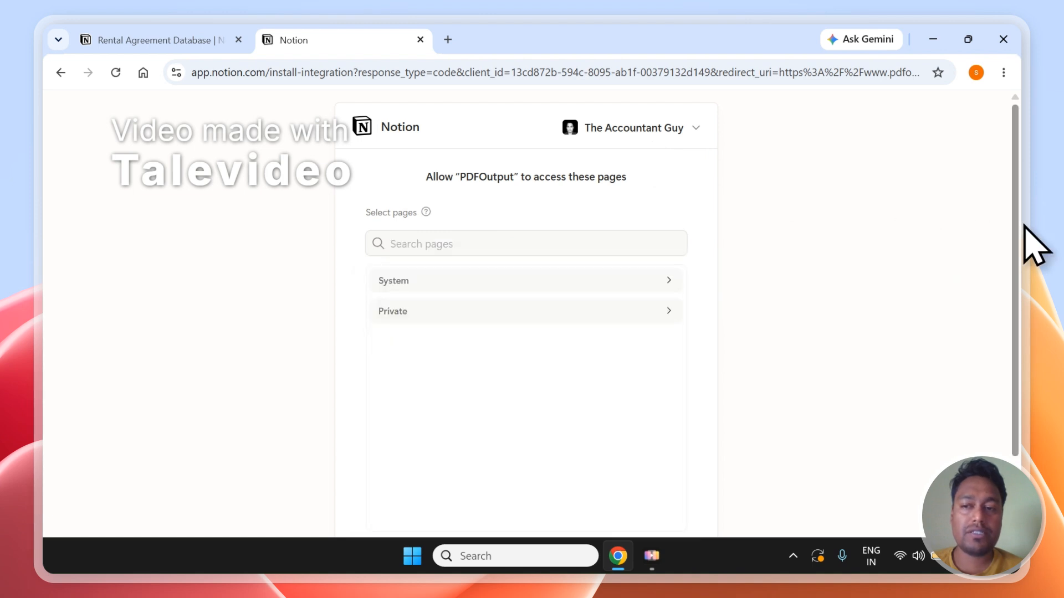
{"action": "scroll", "coordinate": [1028, 249], "scroll_direction": "down", "scroll_amount": 2}
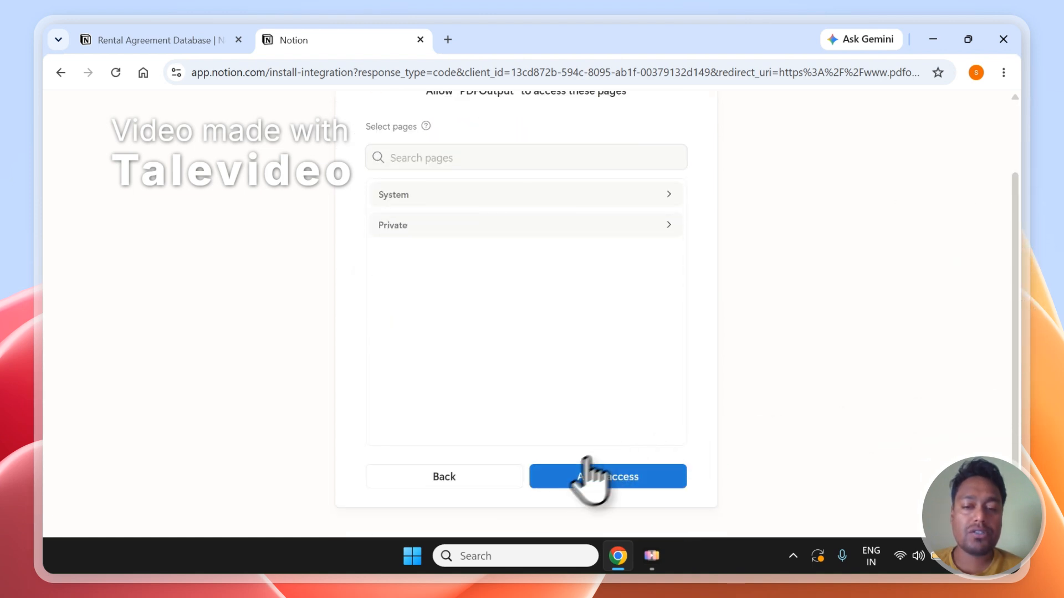
{"action": "left_click", "coordinate": [580, 480]}
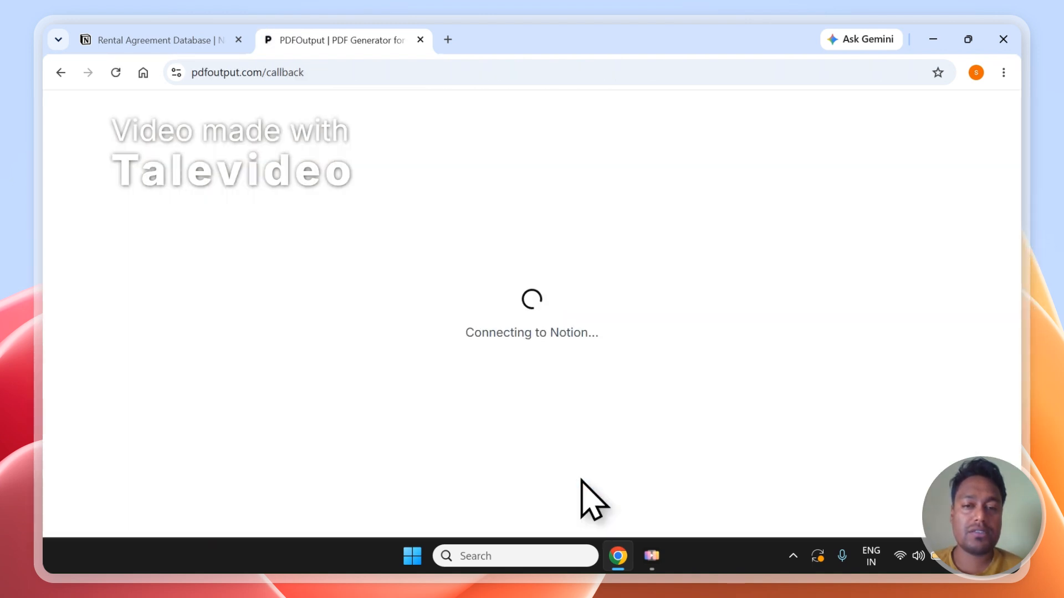
Examine the first landlord record's full page in Notion alongside PDFOutput's Notion Pages template option, and return to the database.
{"action": "left_click", "coordinate": [154, 41]}
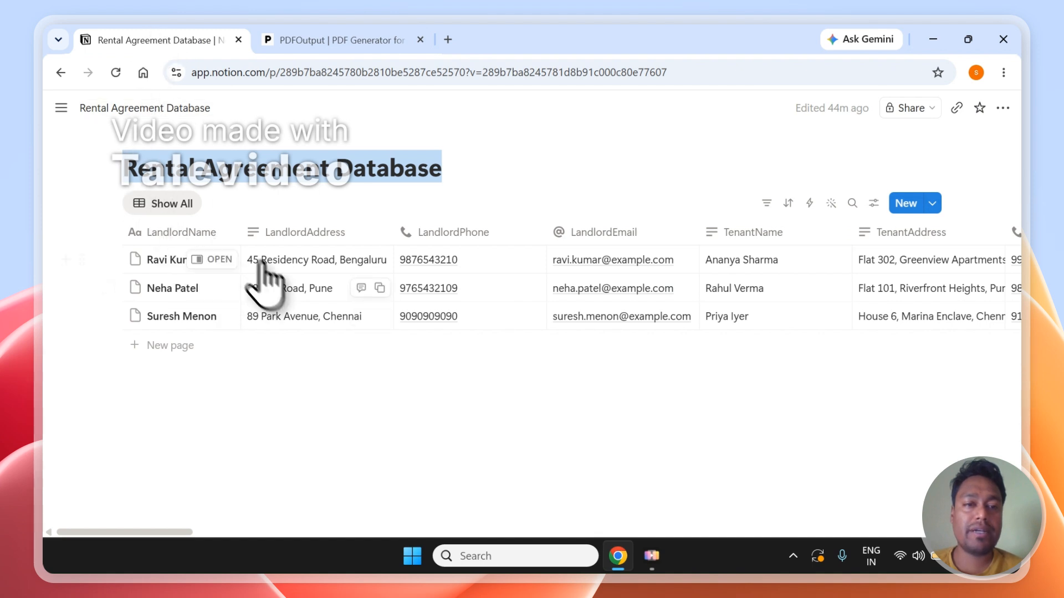
{"action": "left_click", "coordinate": [368, 35]}
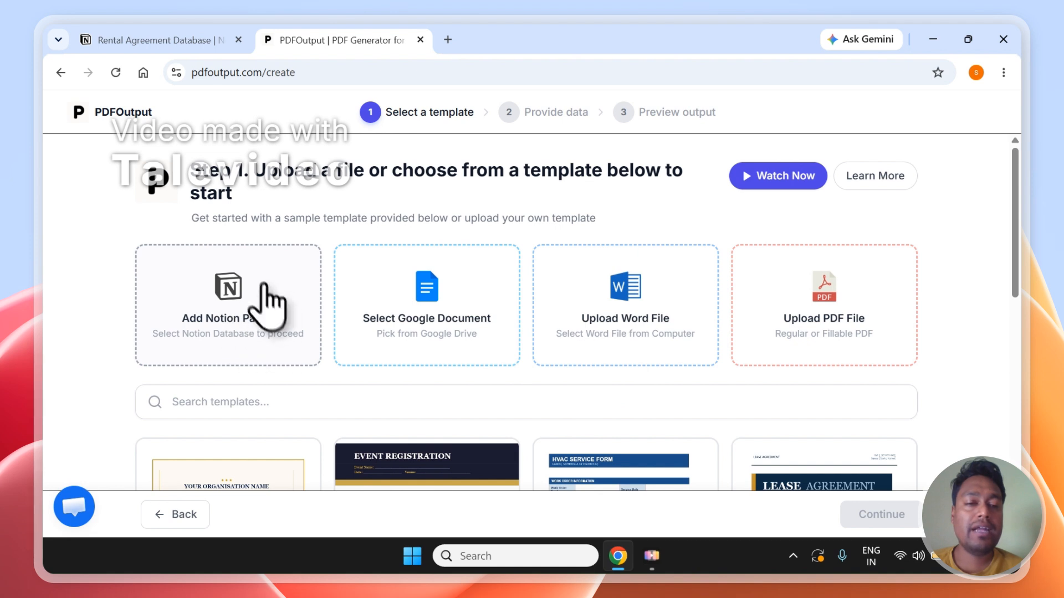
{"action": "left_click", "coordinate": [209, 41]}
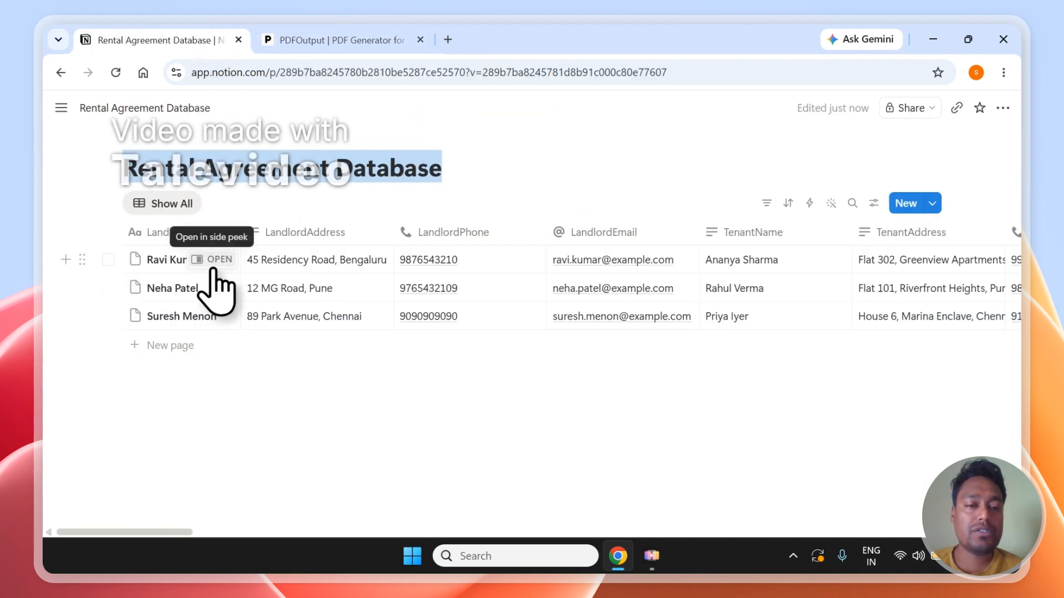
{"action": "left_click", "coordinate": [217, 264]}
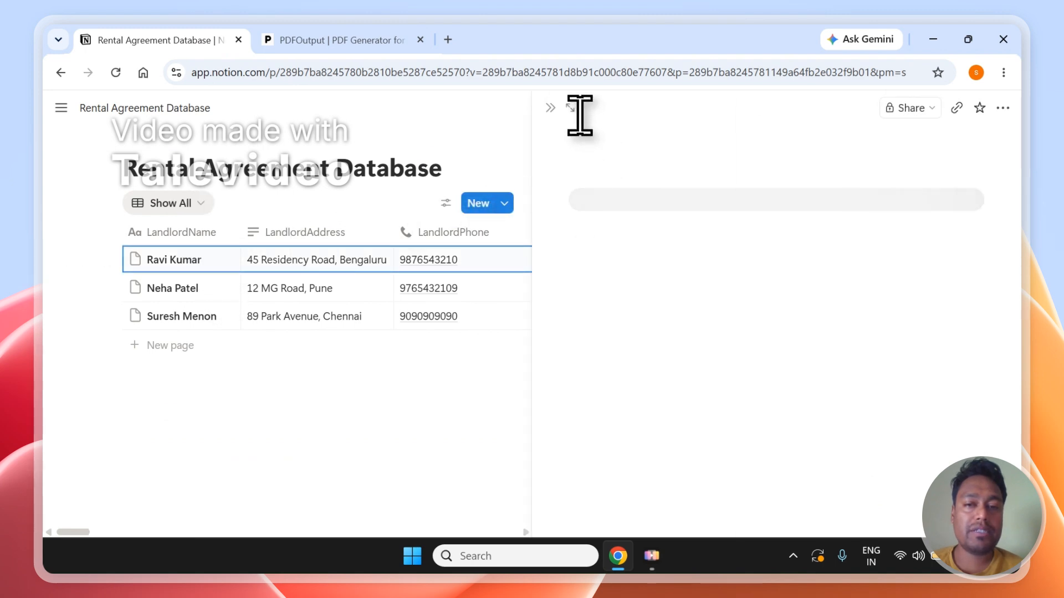
{"action": "left_click", "coordinate": [571, 108]}
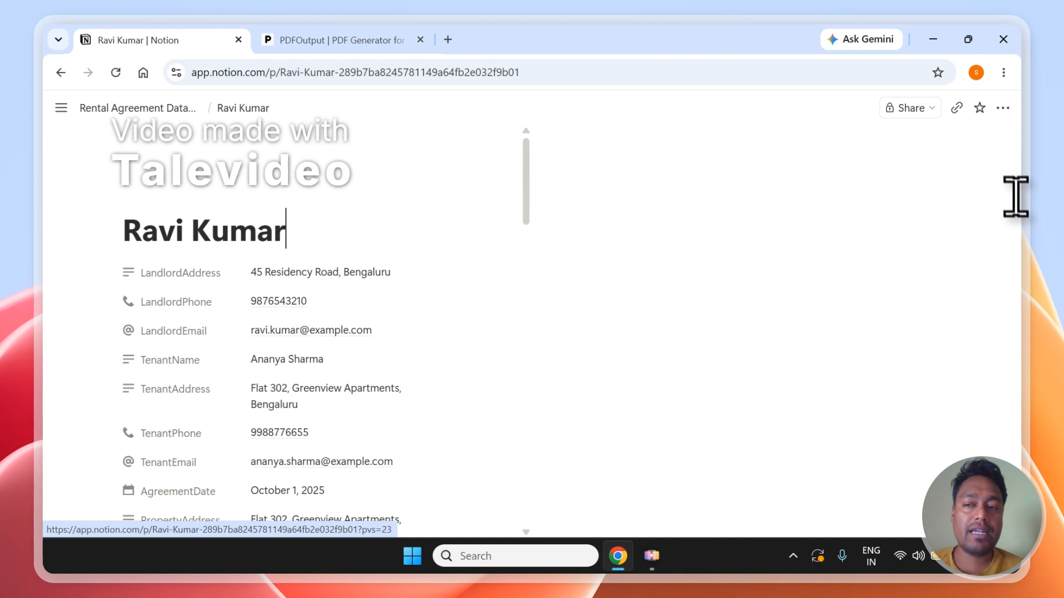
{"action": "scroll", "coordinate": [1023, 228], "scroll_direction": "down", "scroll_amount": 7}
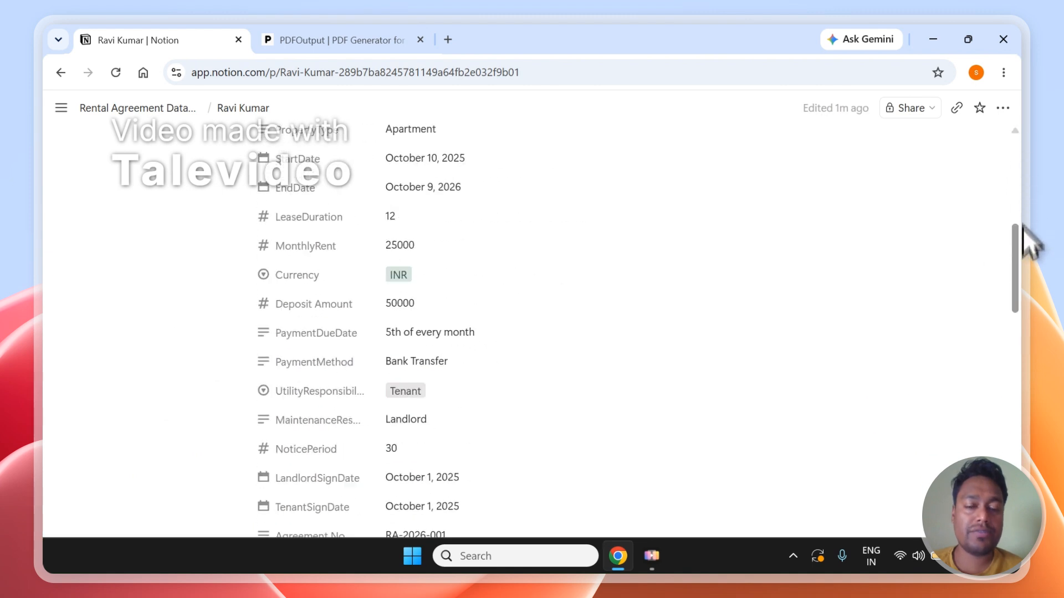
{"action": "left_click_drag", "start_coordinate": [1023, 228], "coordinate": [1025, 451]}
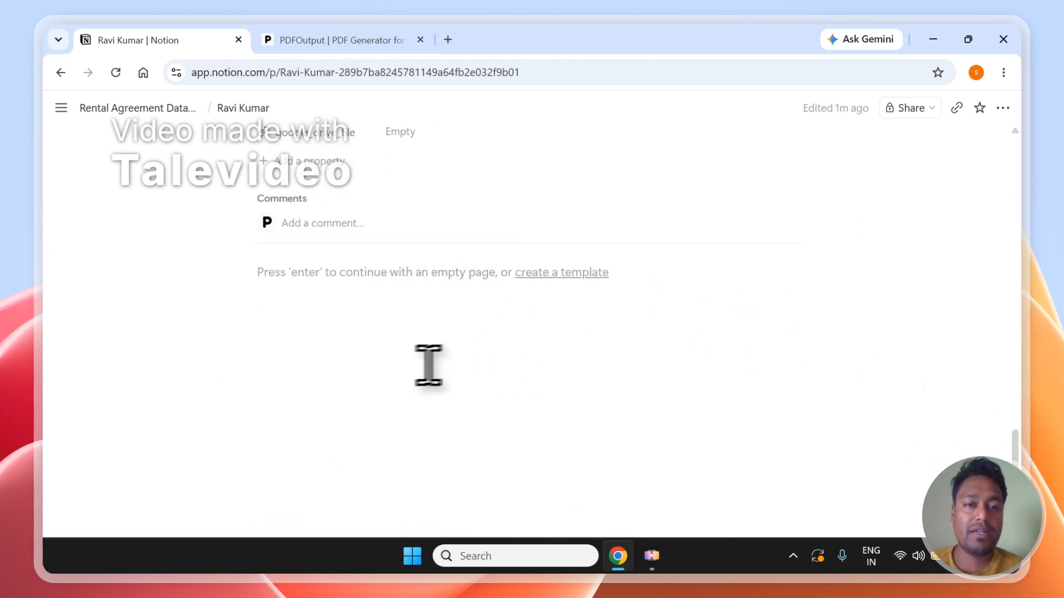
{"action": "left_click", "coordinate": [333, 40]}
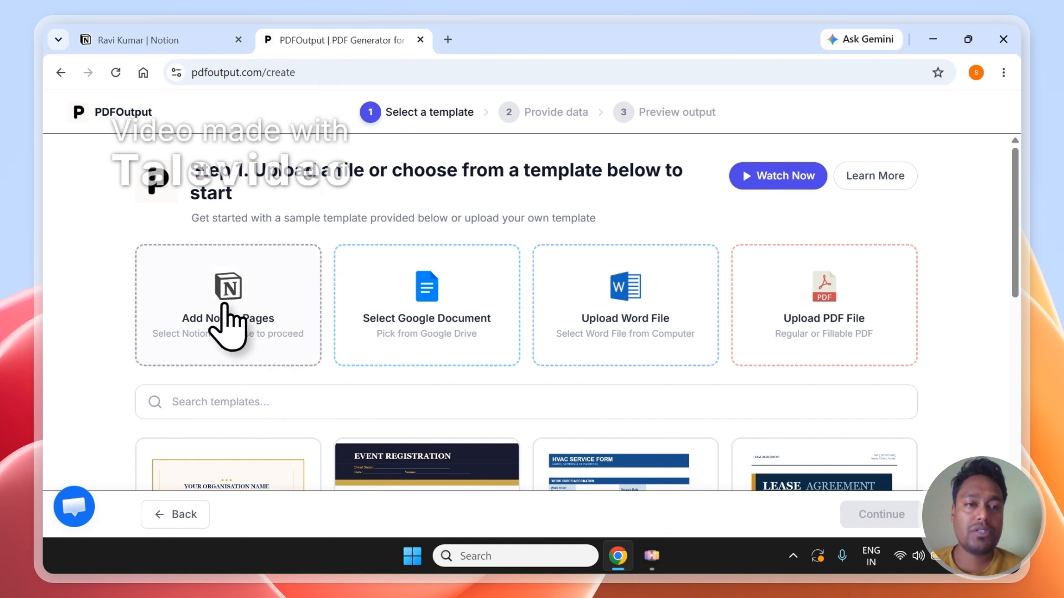
{"action": "left_click", "coordinate": [185, 42]}
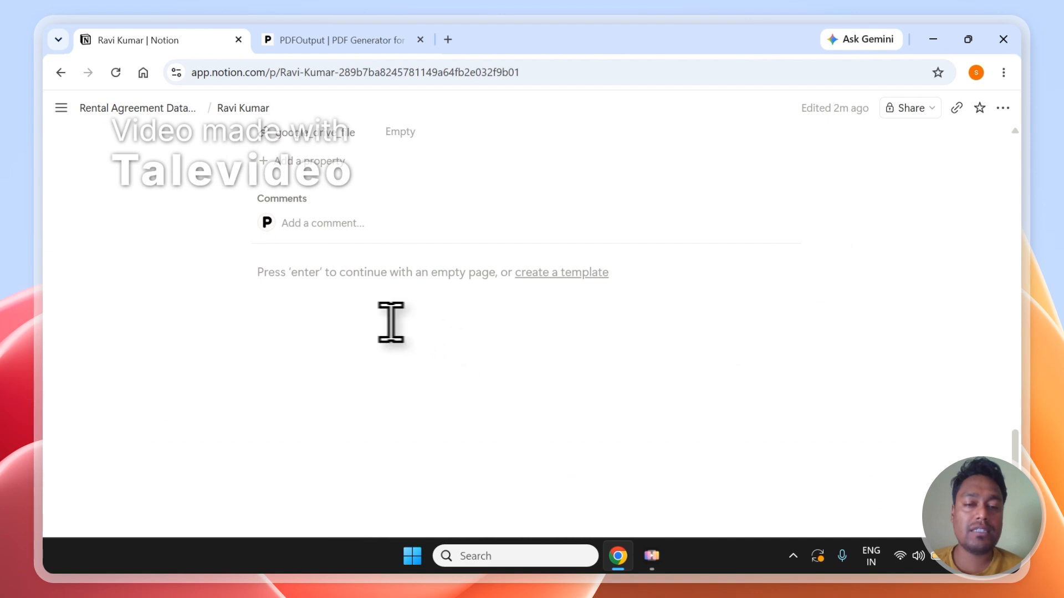
{"action": "left_click", "coordinate": [166, 109]}
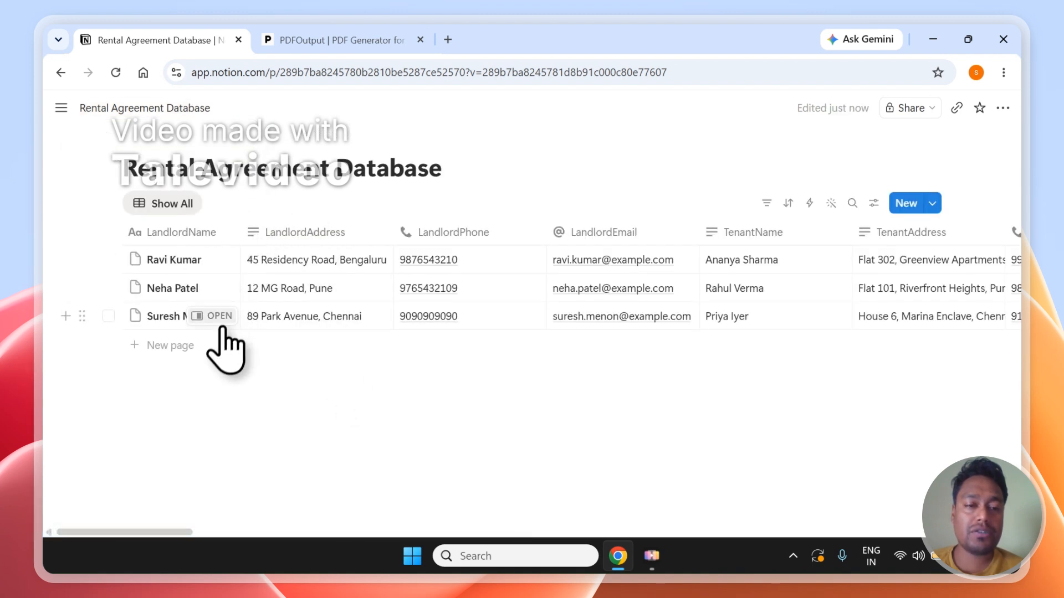
In PDFOutput, search the templates for "Rental" and select the Rental Agreement template.
{"action": "left_click", "coordinate": [356, 42]}
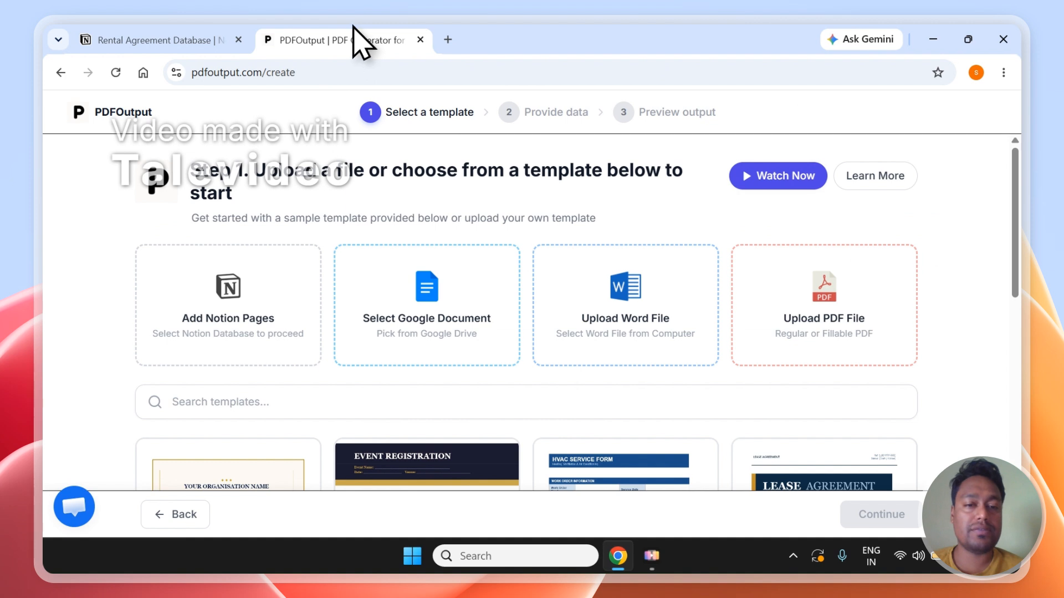
{"action": "left_click", "coordinate": [688, 400]}
{"action": "type", "text": "R"}
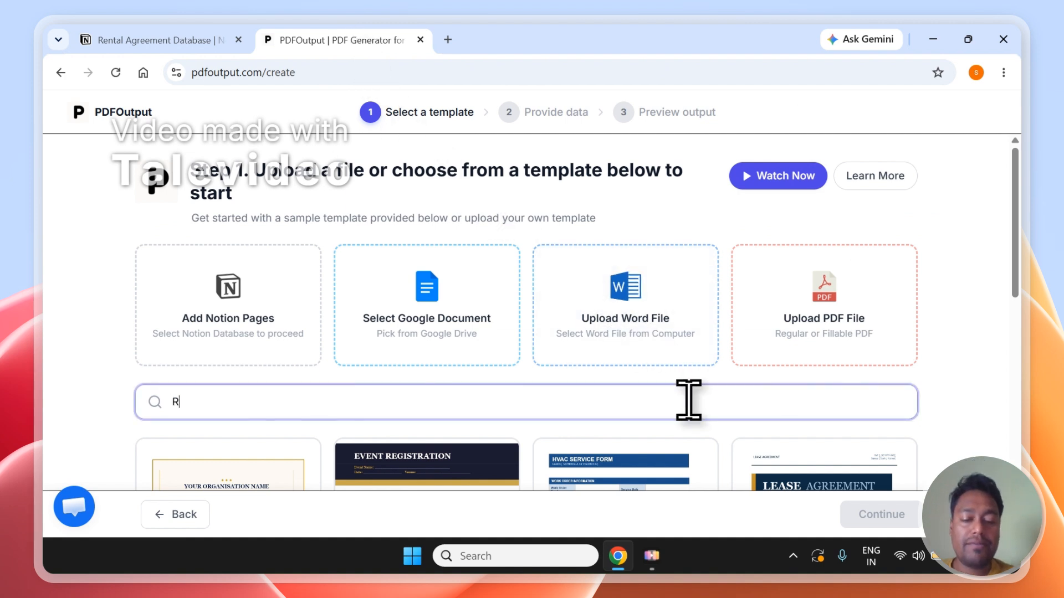
{"action": "type", "text": "eta"}
{"action": "key", "text": "BackSpace"}
{"action": "type", "text": "ntal"}
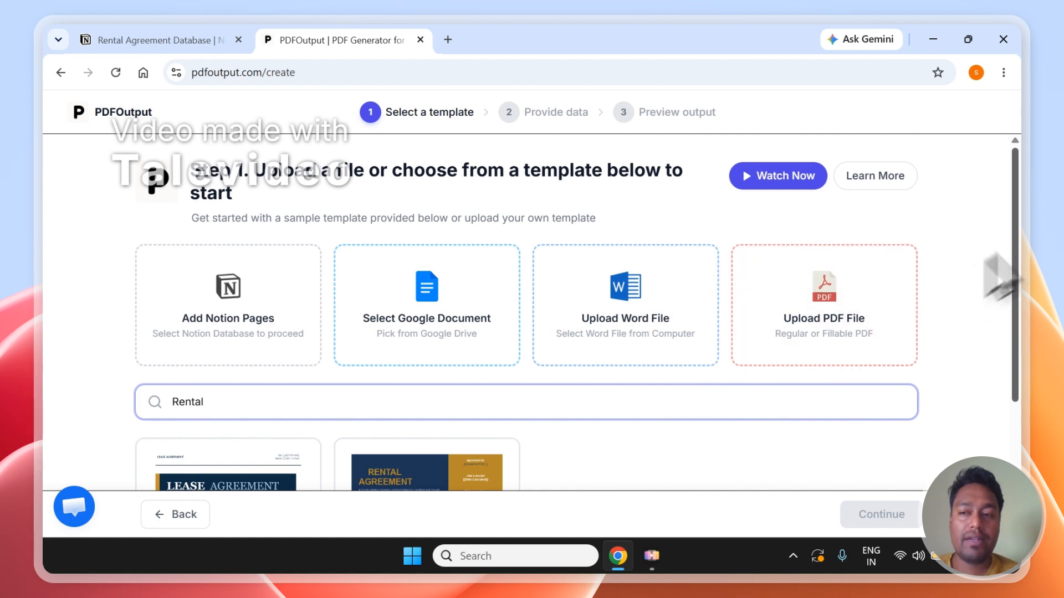
{"action": "scroll", "coordinate": [1026, 351], "scroll_direction": "down", "scroll_amount": 3}
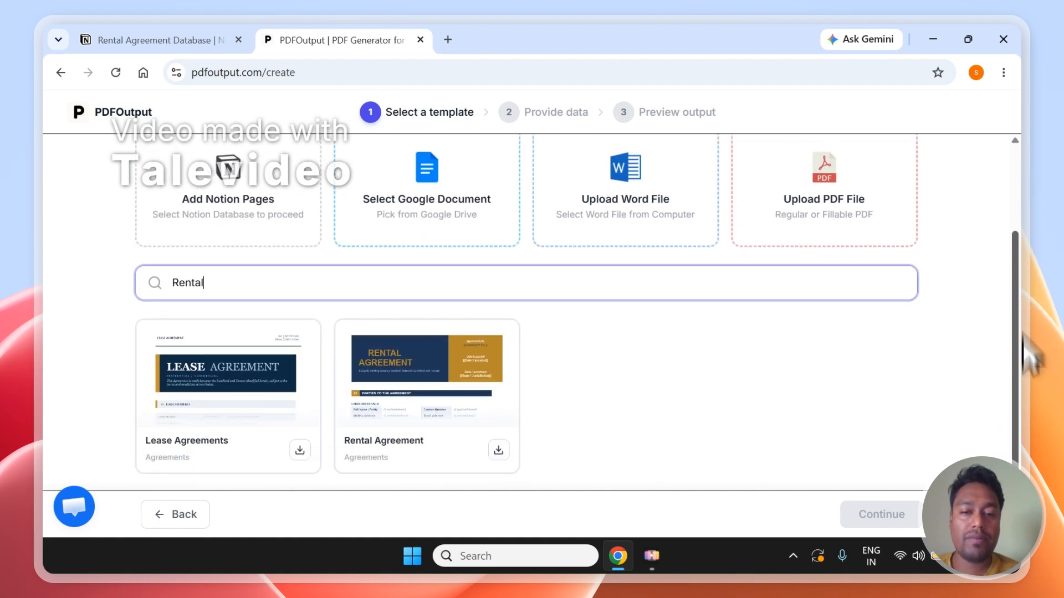
{"action": "left_click", "coordinate": [441, 392]}
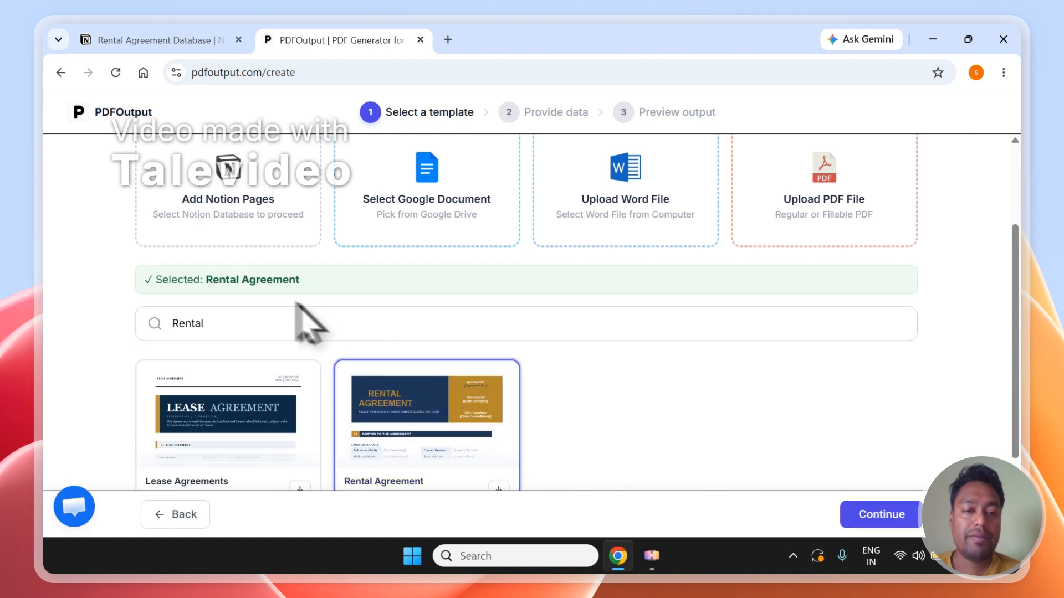
Continue with the Rental Agreement template and check that Rental Agreement Database is the selected Notion database.
{"action": "left_click", "coordinate": [895, 513]}
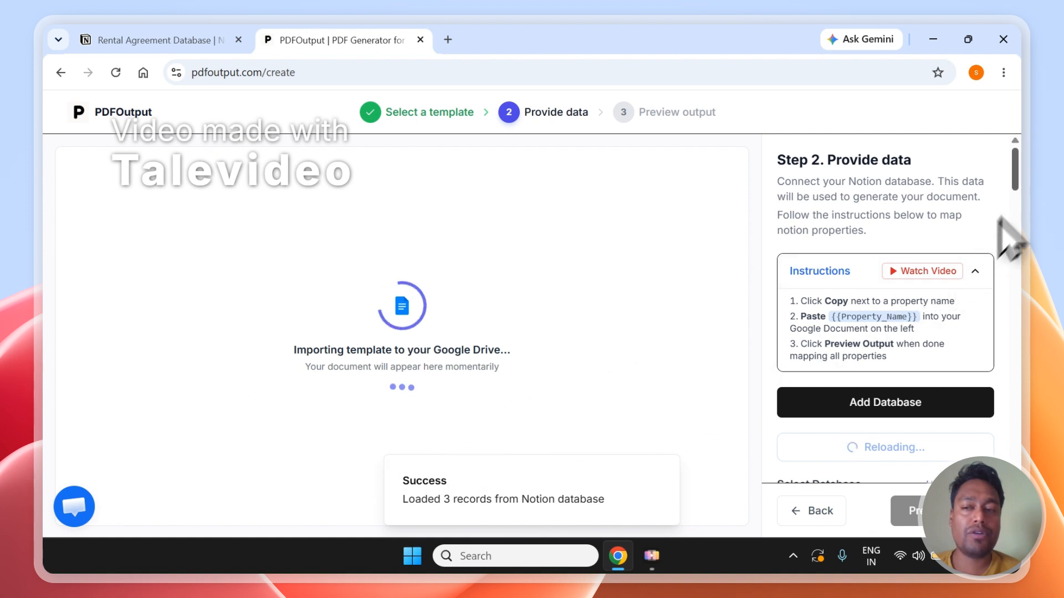
{"action": "scroll", "coordinate": [1023, 188], "scroll_direction": "down", "scroll_amount": 1}
{"action": "scroll", "coordinate": [1024, 200], "scroll_direction": "down", "scroll_amount": 5}
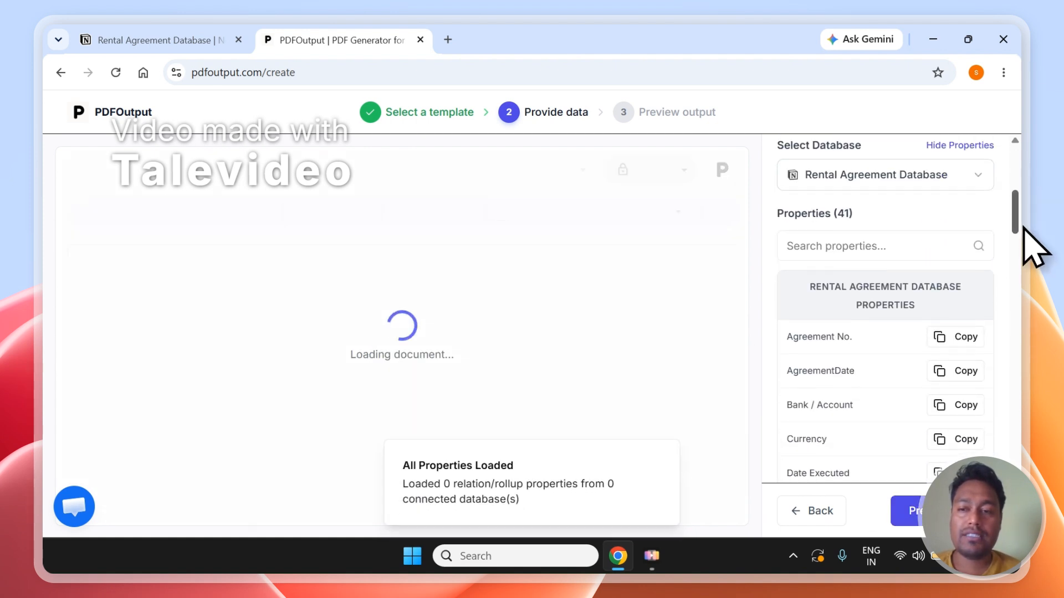
{"action": "left_click", "coordinate": [967, 183]}
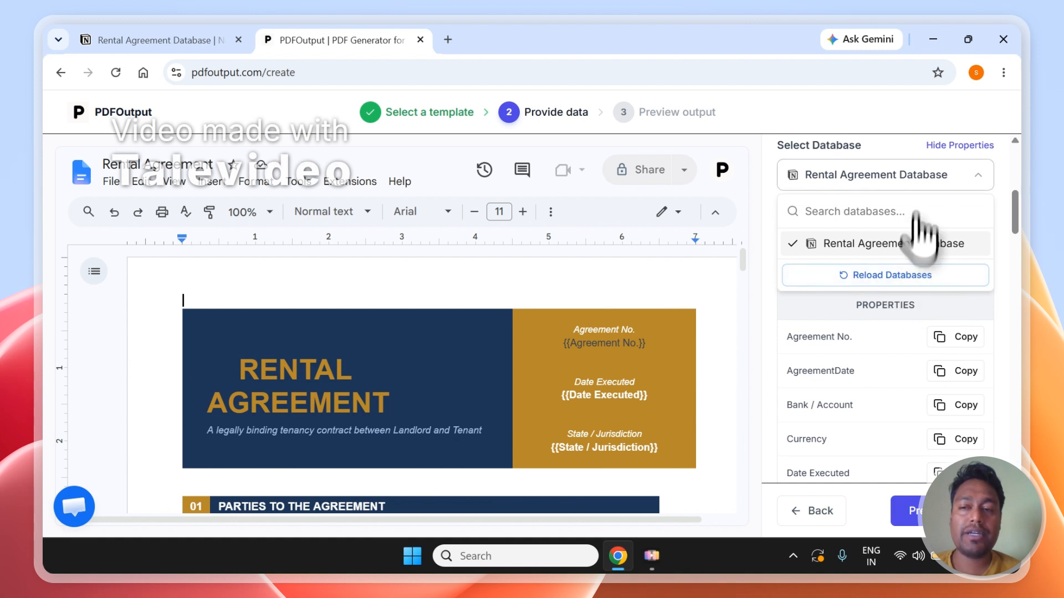
{"action": "left_click", "coordinate": [920, 173]}
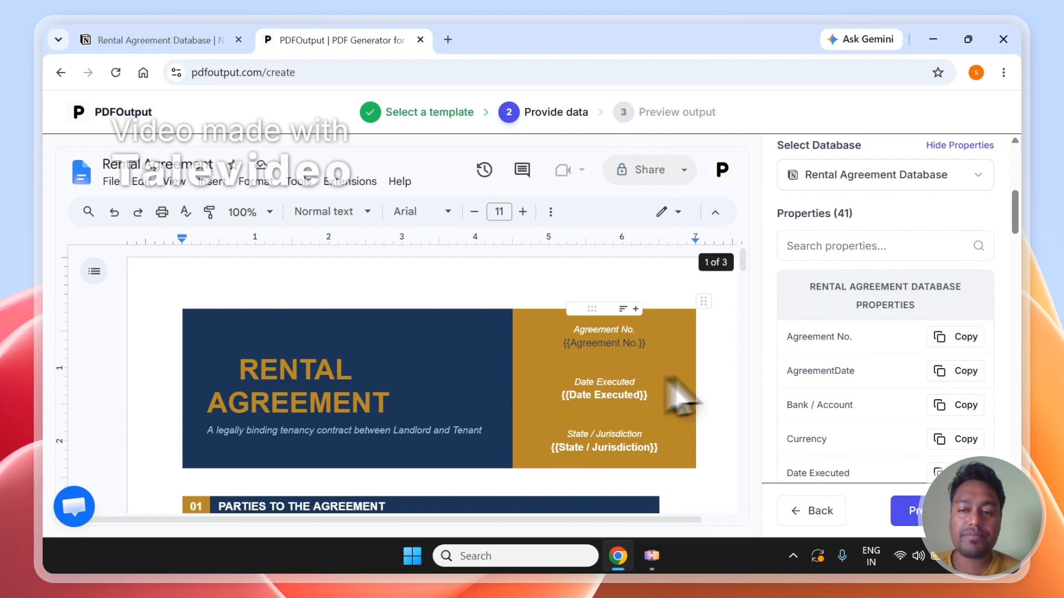
Filter the database properties by "Landlord" and insert {{LandlordName}} in the template's Full Name / Entity cell under Landlord Details.
{"action": "scroll", "coordinate": [750, 280], "scroll_direction": "down", "scroll_amount": 4}
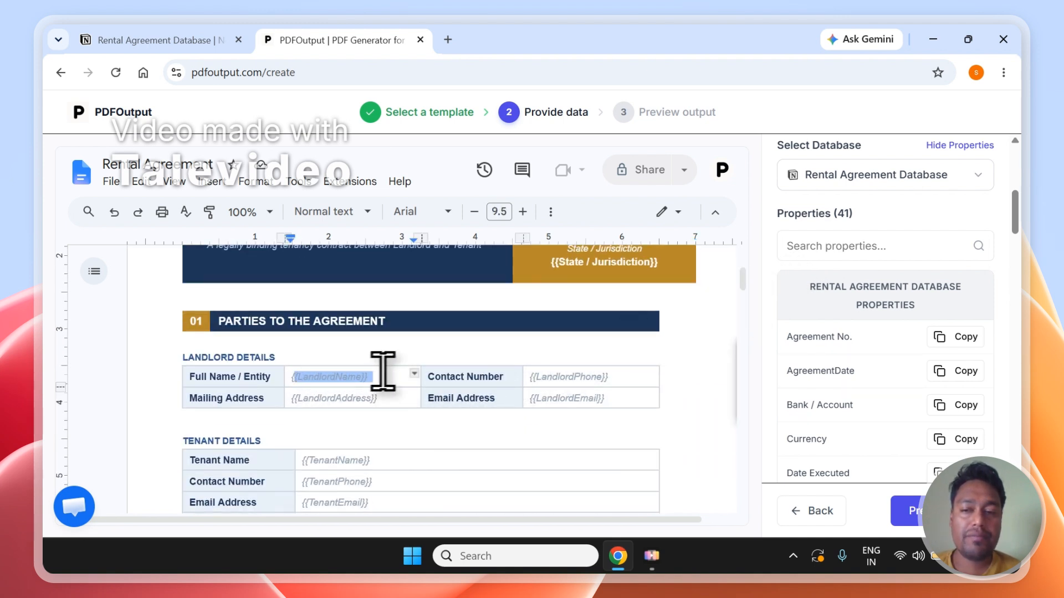
{"action": "left_click", "coordinate": [850, 247]}
{"action": "type", "text": "Landlord"}
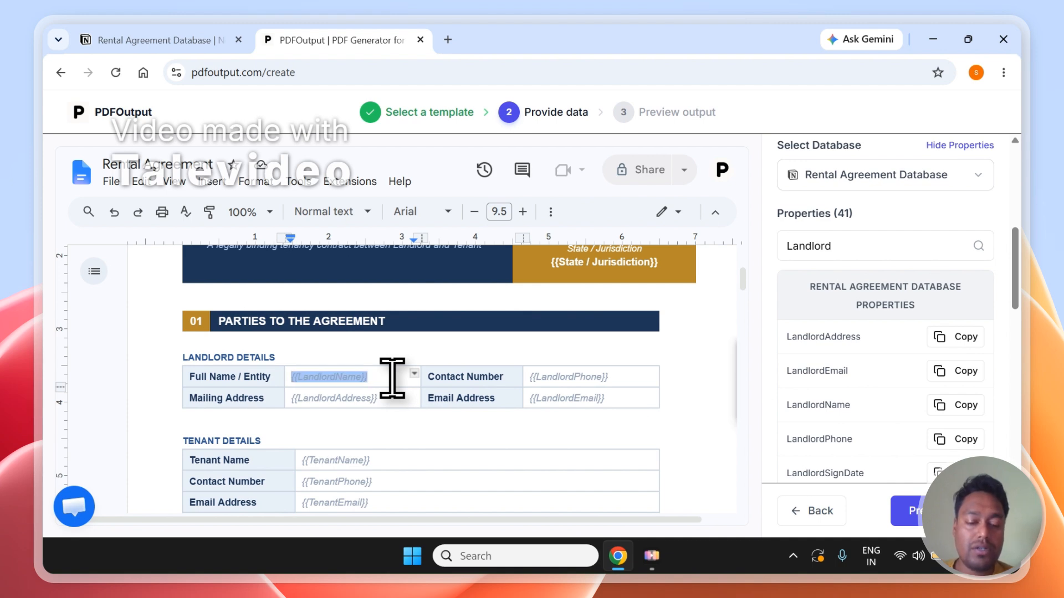
{"action": "type", "text": "{{LandlordName}}"}
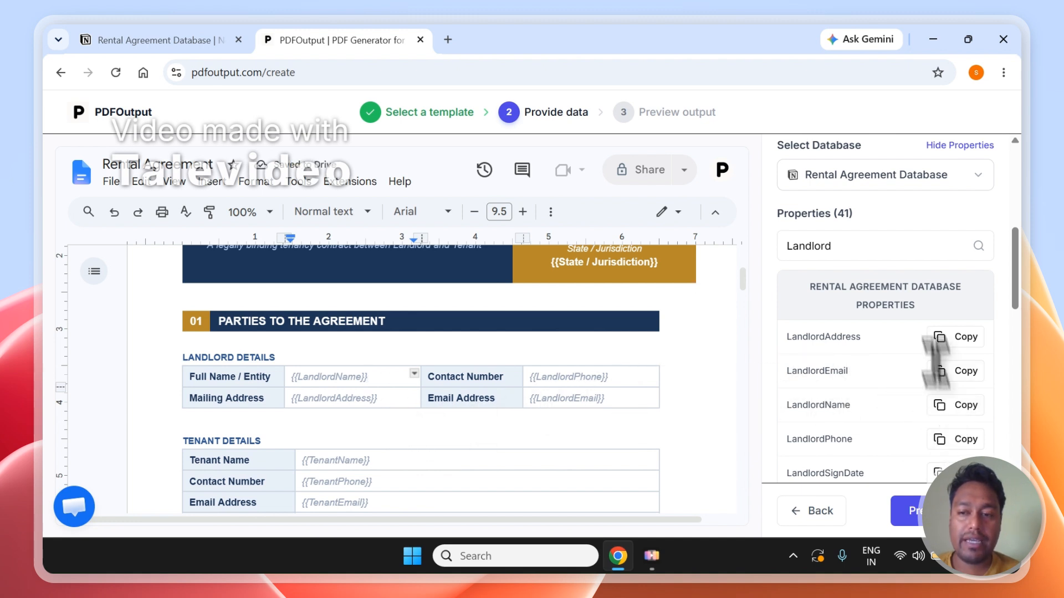
Replace the landlord's Mailing Address placeholder in the template with {{LandlordAddress}}.
{"action": "left_click", "coordinate": [888, 254]}
{"action": "scroll", "coordinate": [1014, 283], "scroll_direction": "down", "scroll_amount": 3}
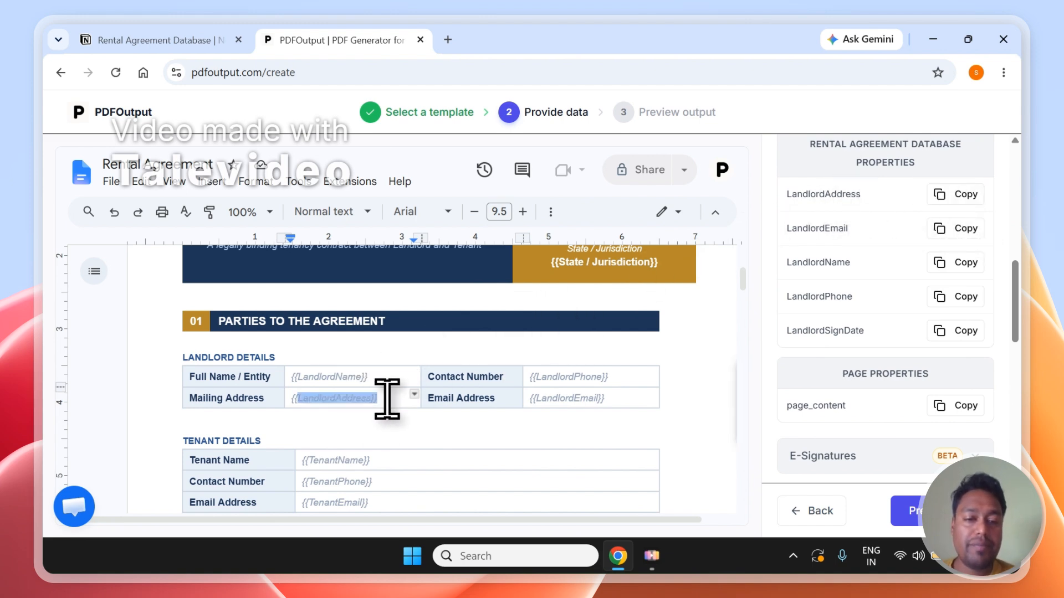
{"action": "type", "text": "{{LandlordAddress}}"}
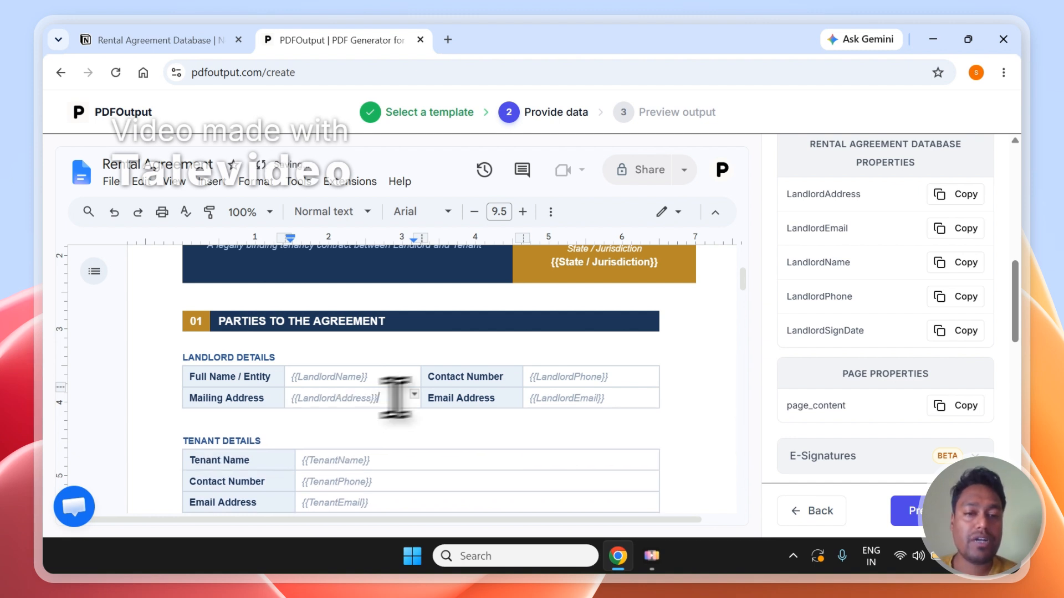
Examine the mapping instructions and the PDF file name, attachment and overwrite settings, comparing them with the matching columns in the Notion database.
{"action": "scroll", "coordinate": [1024, 261], "scroll_direction": "up", "scroll_amount": 2}
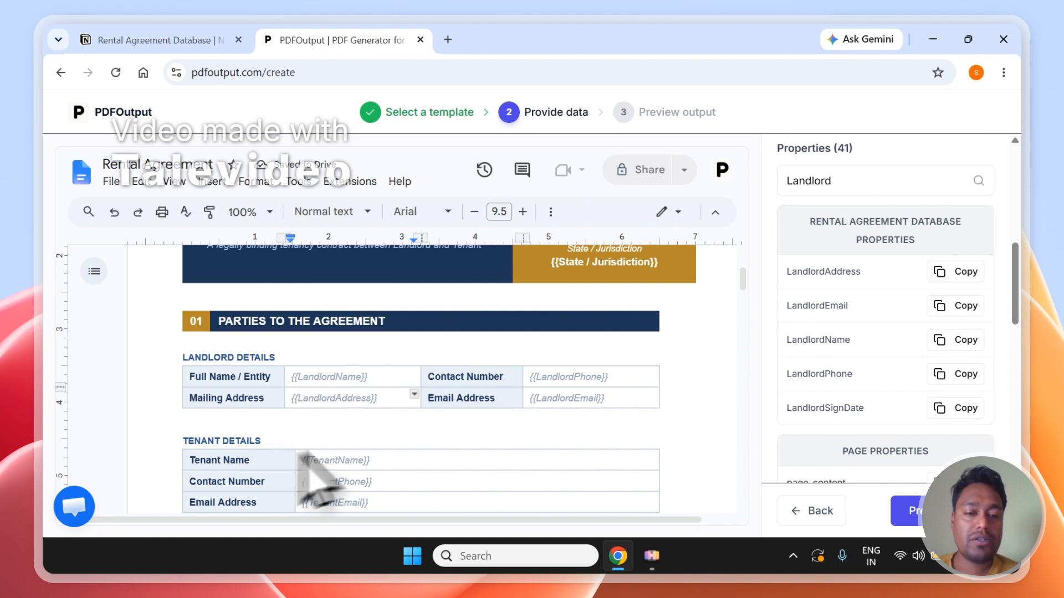
{"action": "left_click_drag", "start_coordinate": [1016, 297], "coordinate": [1008, 209]}
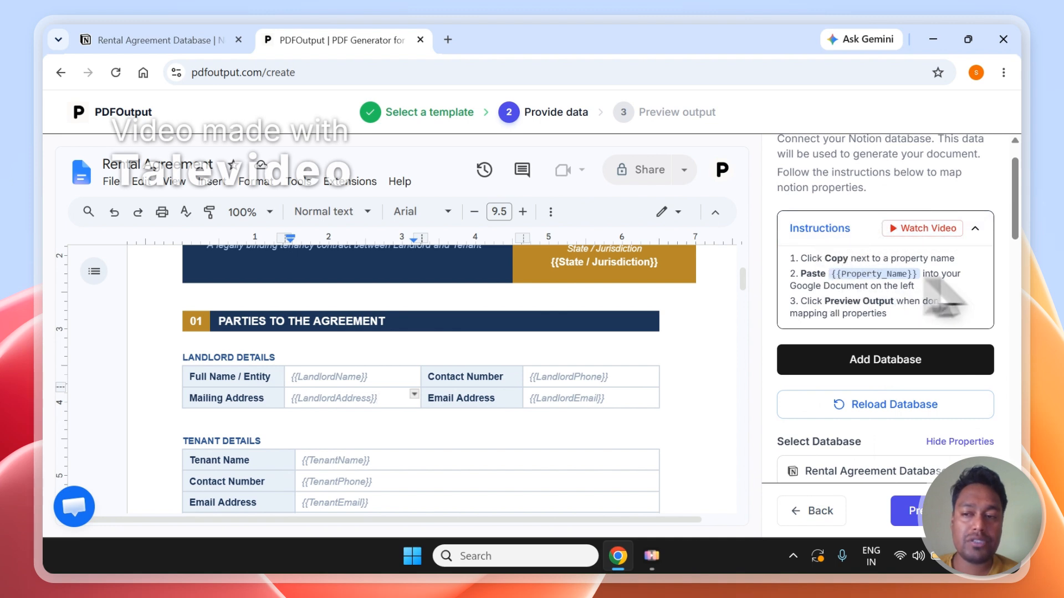
{"action": "scroll", "coordinate": [1023, 211], "scroll_direction": "down", "scroll_amount": 8}
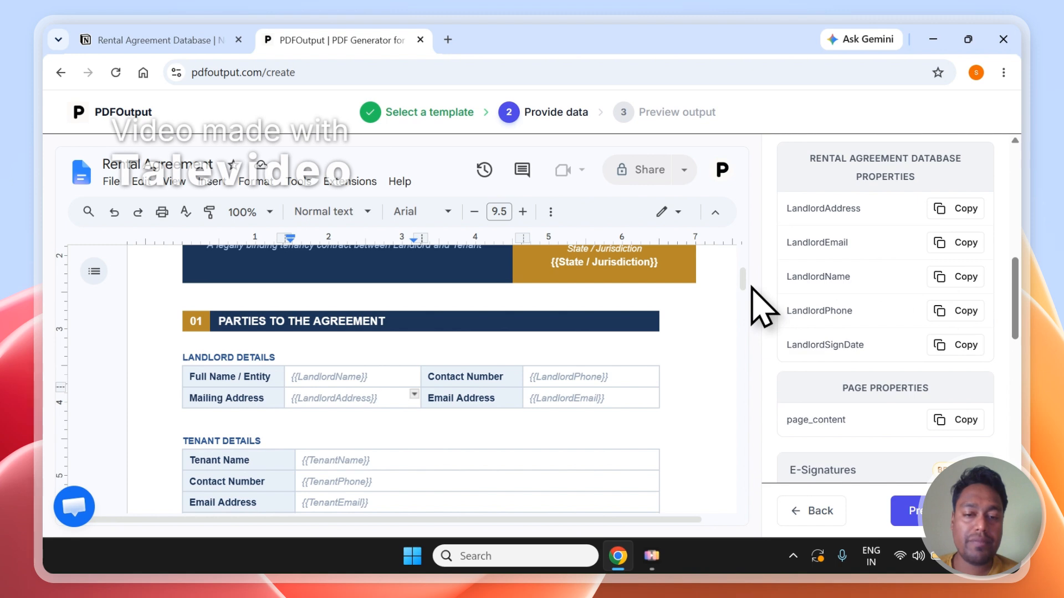
{"action": "left_click_drag", "start_coordinate": [748, 286], "coordinate": [748, 427]}
{"action": "left_click_drag", "start_coordinate": [1017, 306], "coordinate": [1023, 425]}
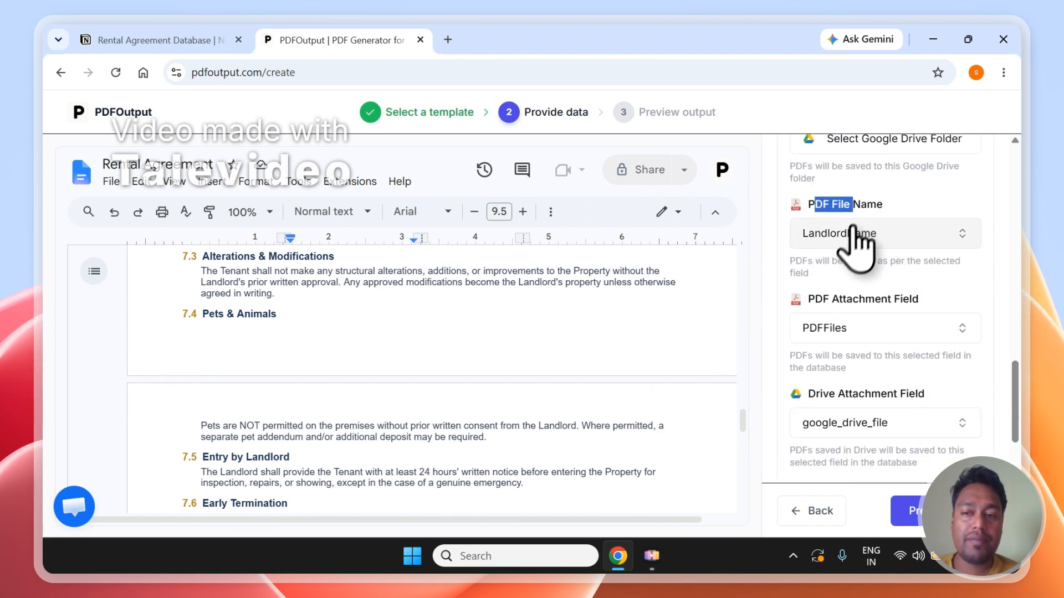
{"action": "left_click", "coordinate": [214, 40]}
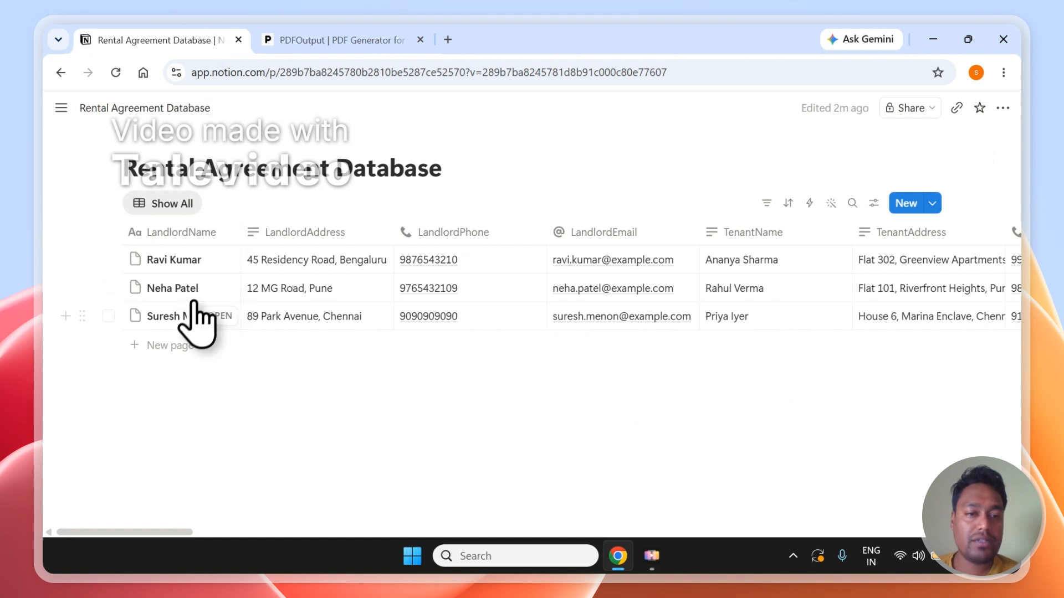
{"action": "left_click", "coordinate": [322, 41]}
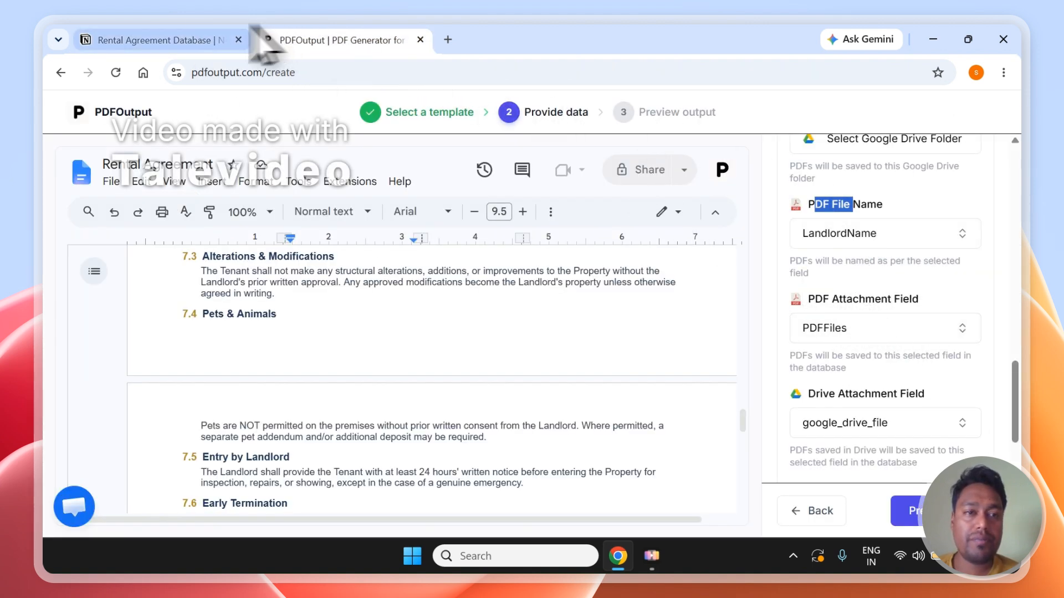
{"action": "left_click", "coordinate": [211, 41]}
{"action": "left_click_drag", "start_coordinate": [145, 532], "coordinate": [775, 533]}
{"action": "left_click_drag", "start_coordinate": [781, 582], "coordinate": [613, 570]}
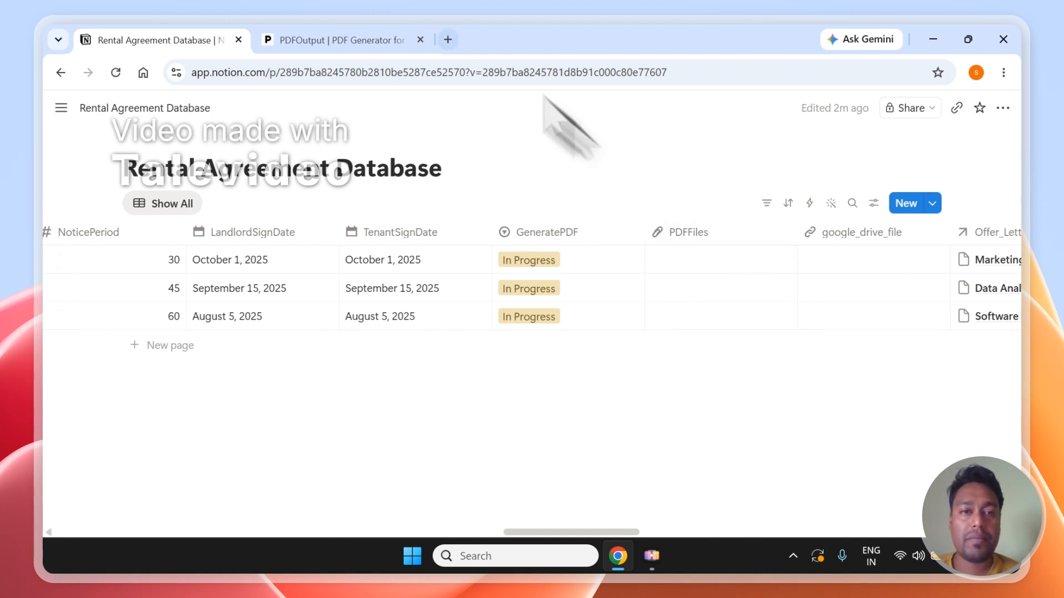
{"action": "left_click", "coordinate": [349, 40]}
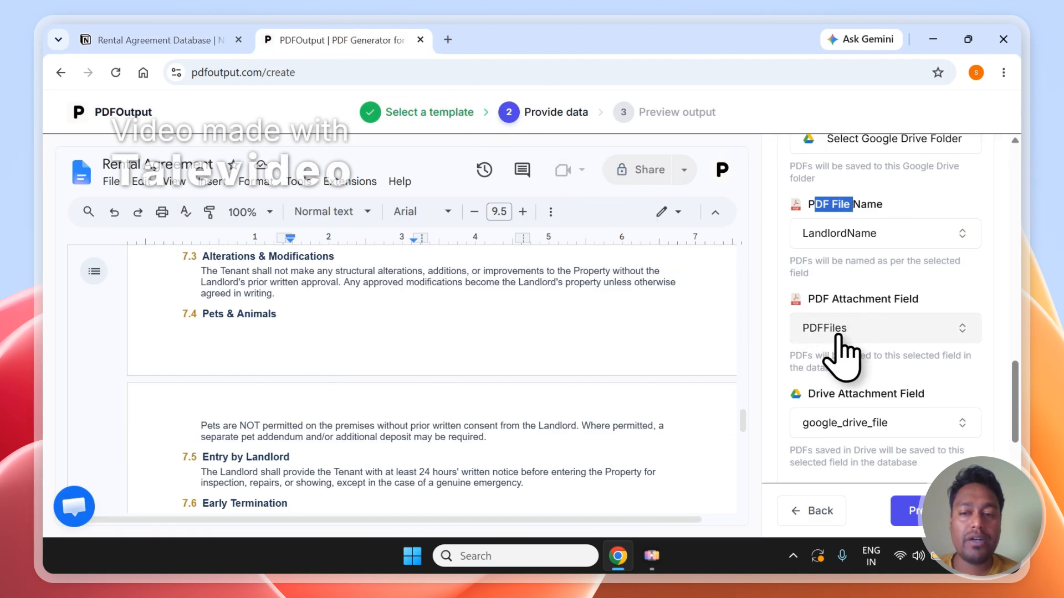
{"action": "left_click_drag", "start_coordinate": [1015, 409], "coordinate": [1043, 491]}
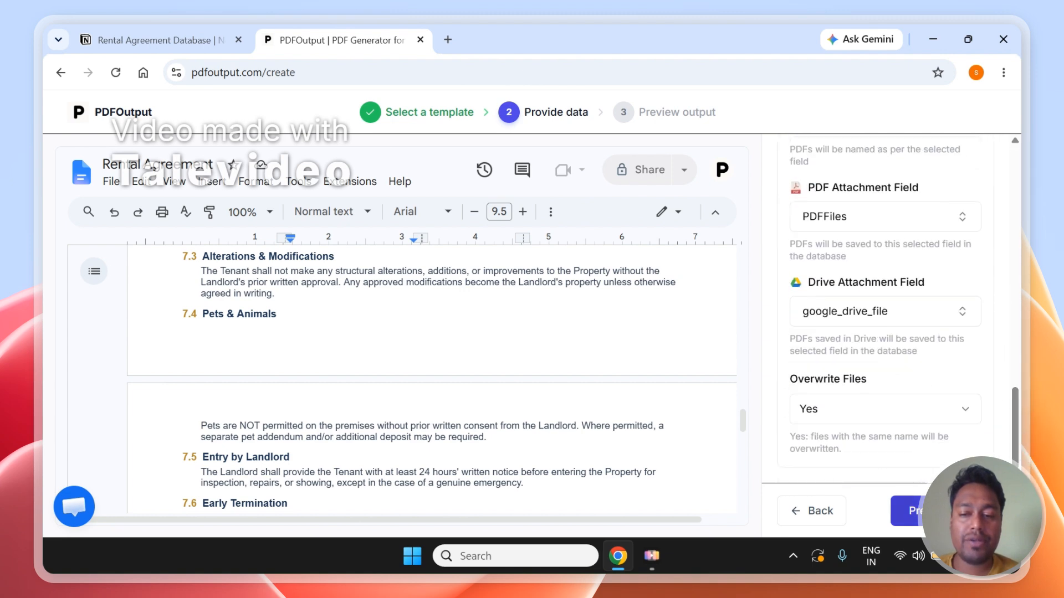
Generate the preview PDF, check the record's GeneratePDF status in Notion, and review the generated rental agreement in PDFOutput.
{"action": "left_click", "coordinate": [942, 511]}
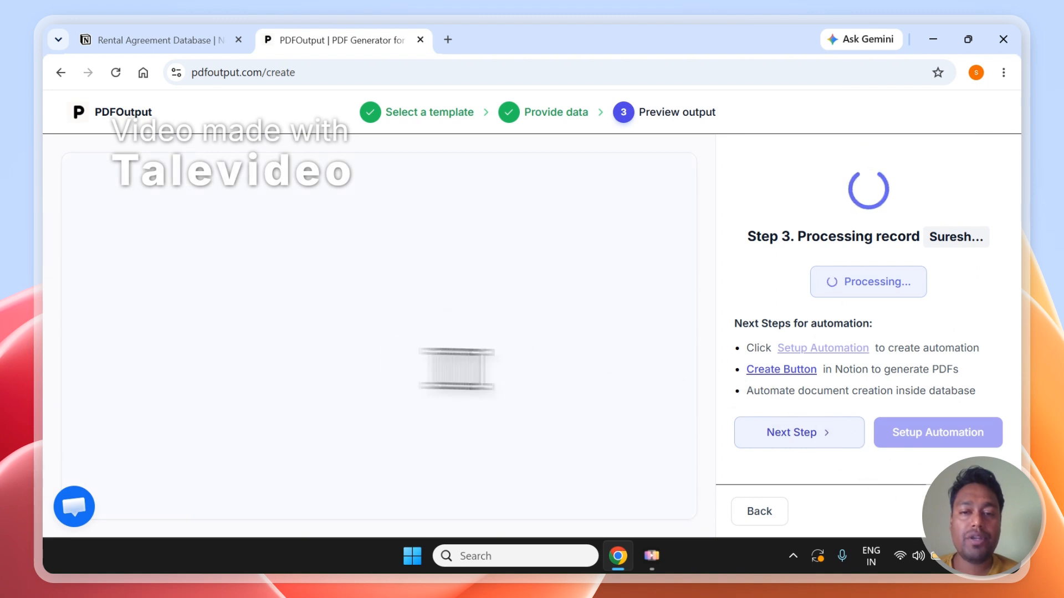
{"action": "left_click", "coordinate": [152, 40]}
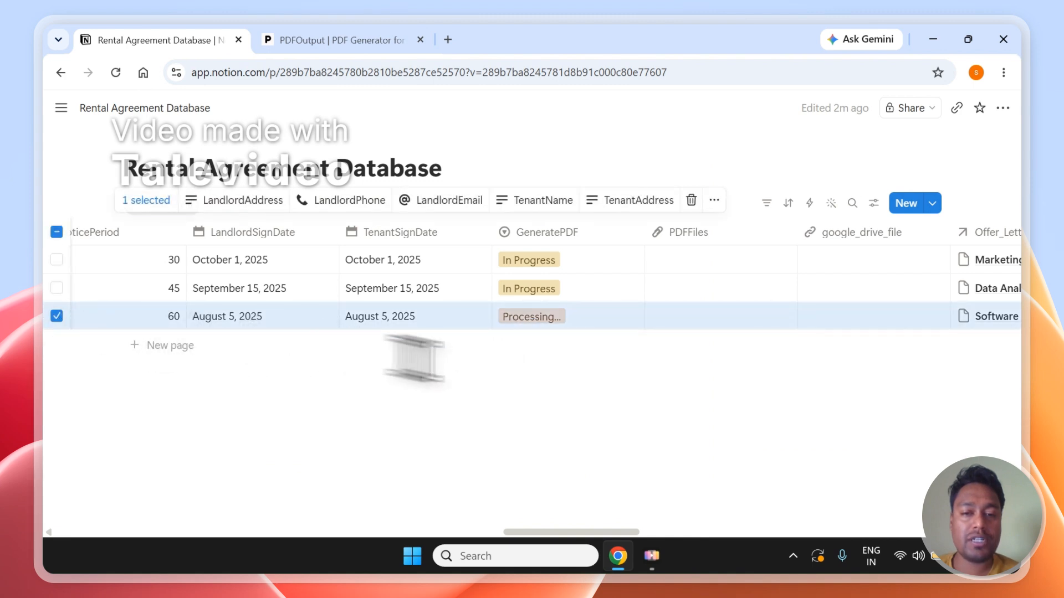
{"action": "left_click", "coordinate": [556, 373]}
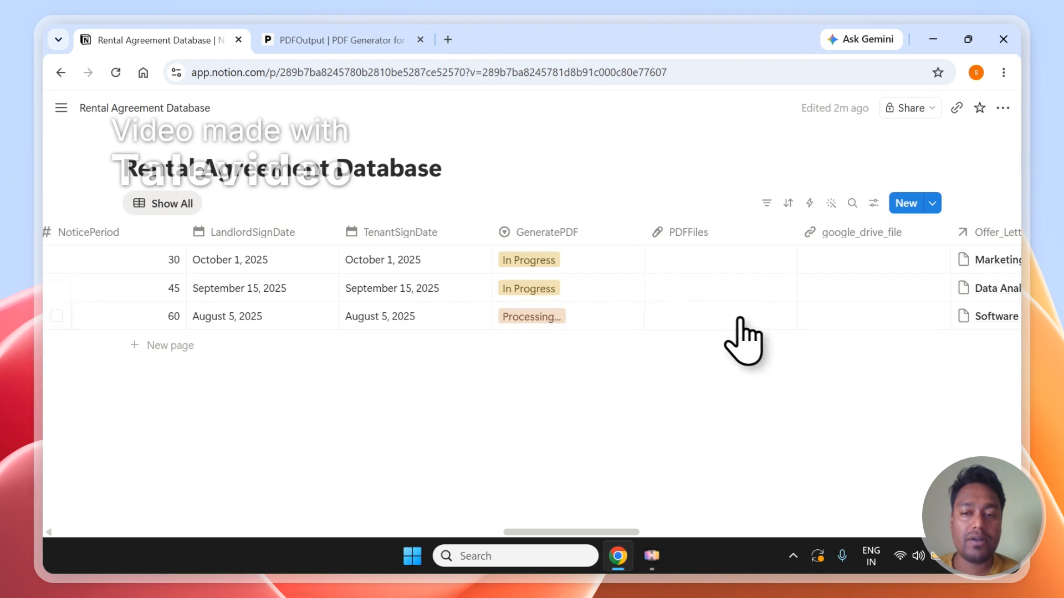
{"action": "left_click", "coordinate": [379, 41]}
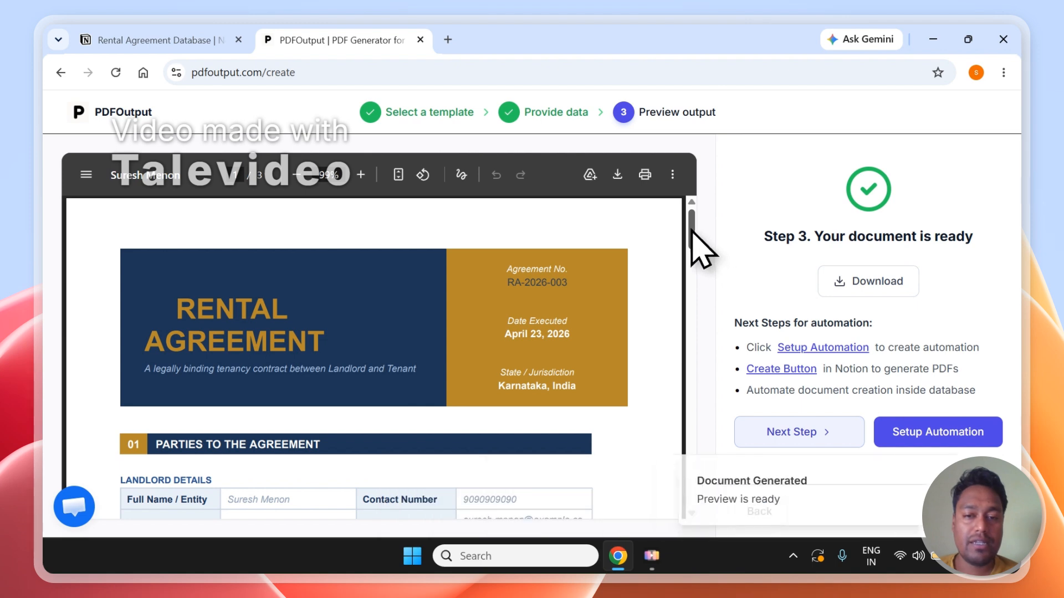
{"action": "left_click_drag", "start_coordinate": [696, 232], "coordinate": [706, 266]}
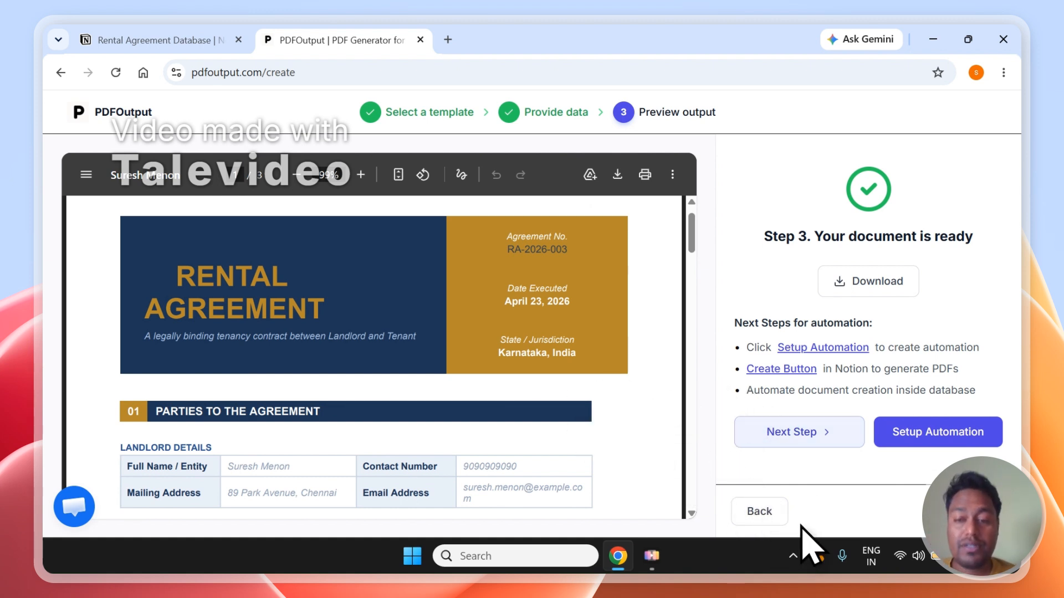
Set up the automation for the Rental Agreement document, checking the Notion database while it is being created.
{"action": "left_click", "coordinate": [939, 435]}
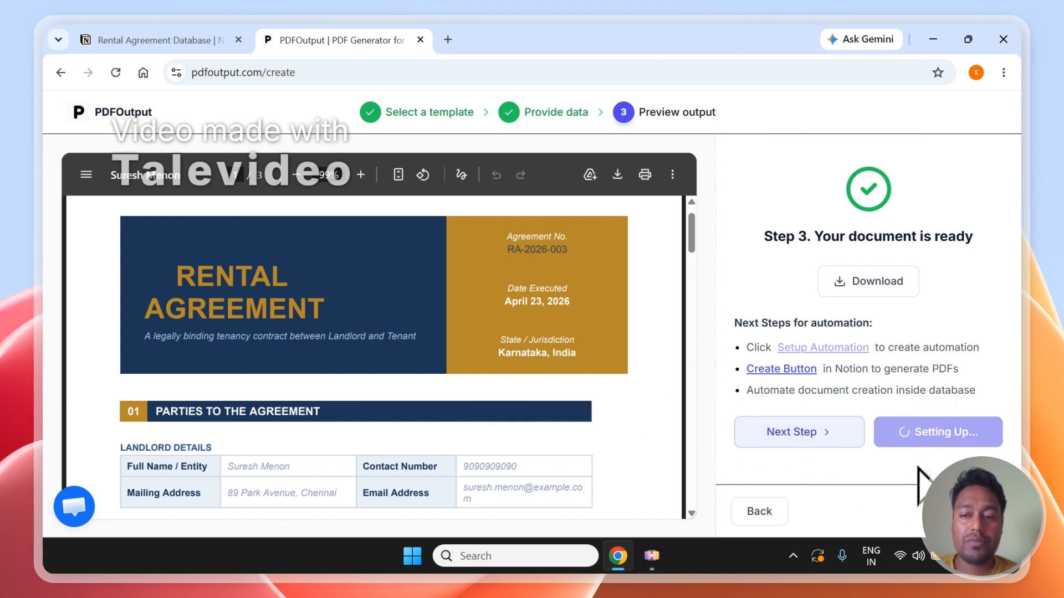
{"action": "left_click", "coordinate": [123, 40]}
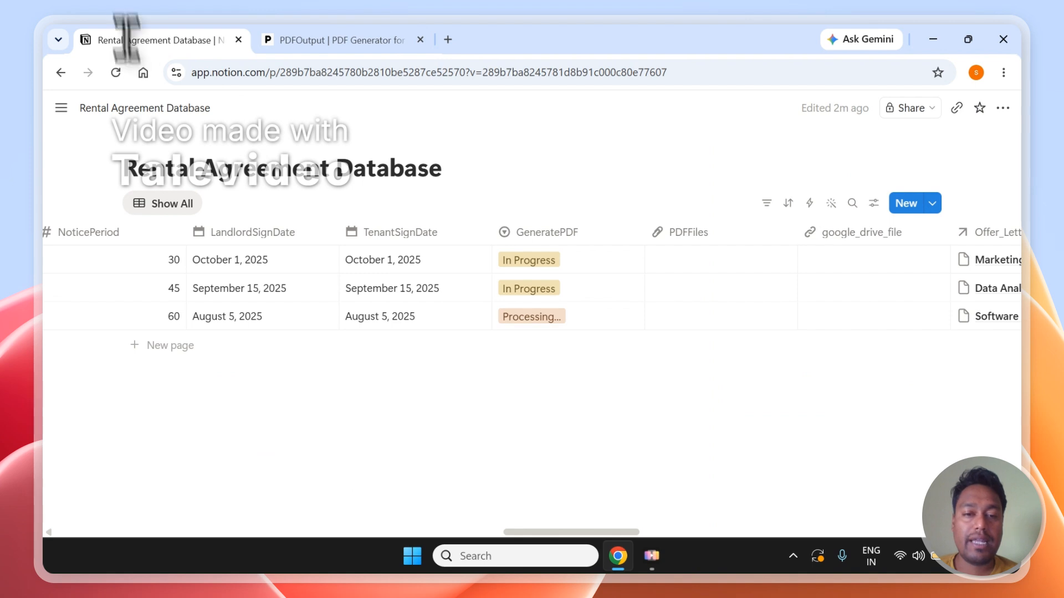
{"action": "left_click", "coordinate": [428, 29]}
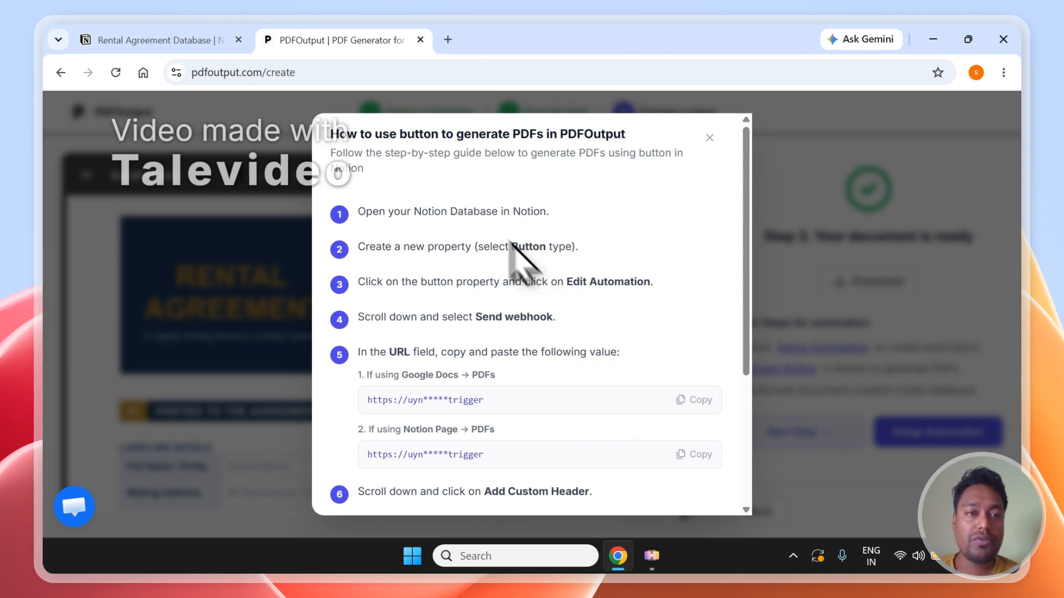
Check the Notion records, review and close PDFOutput's guide to generating PDFs with a button, and return to the automation dashboard.
{"action": "left_click", "coordinate": [224, 40]}
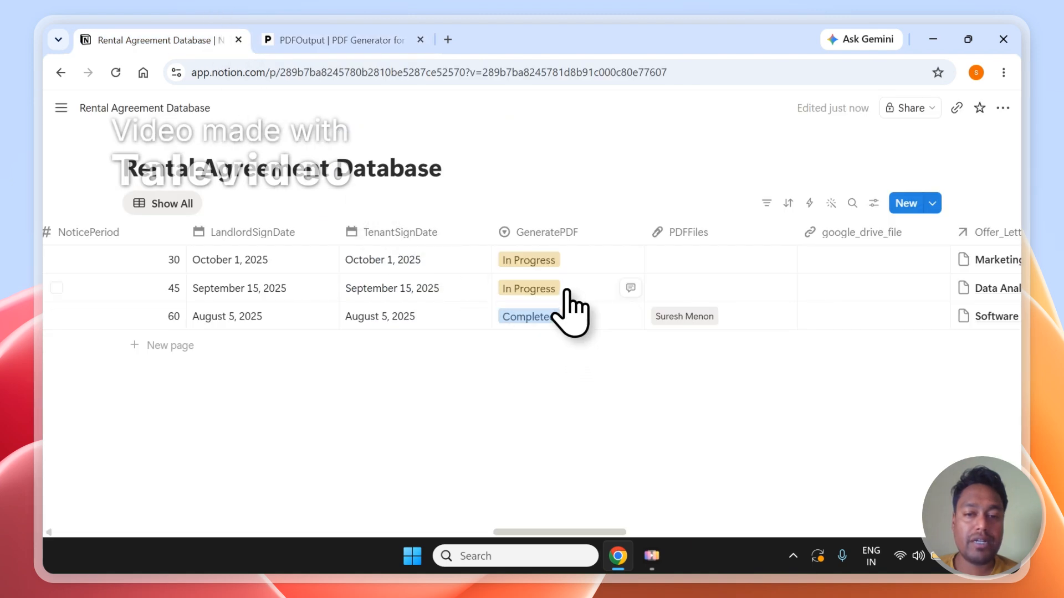
{"action": "left_click", "coordinate": [333, 40]}
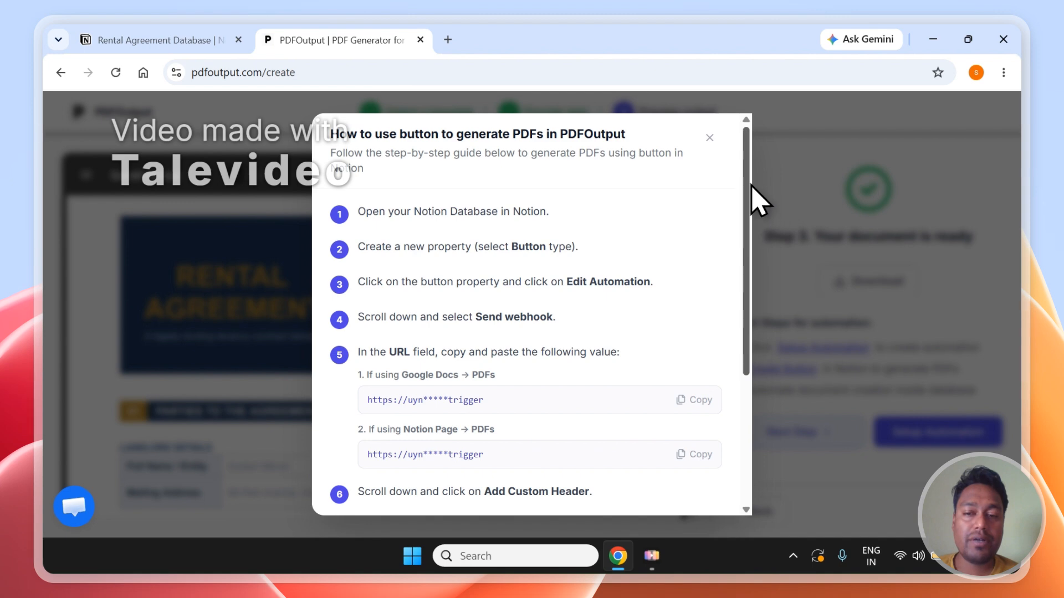
{"action": "scroll", "coordinate": [757, 250], "scroll_direction": "down", "scroll_amount": 3}
{"action": "scroll", "coordinate": [759, 327], "scroll_direction": "up", "scroll_amount": 3}
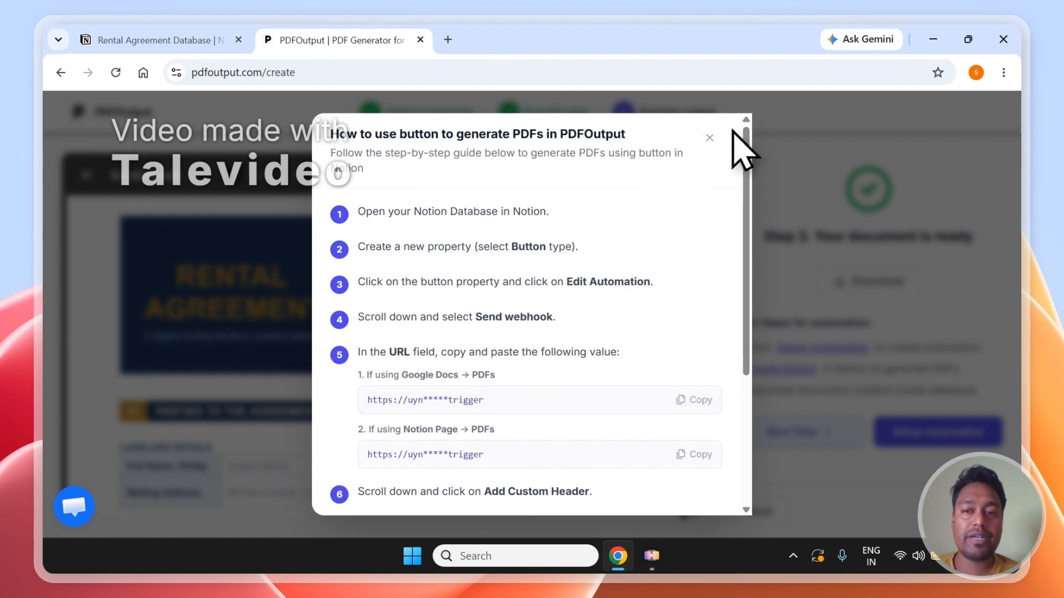
{"action": "left_click", "coordinate": [710, 138]}
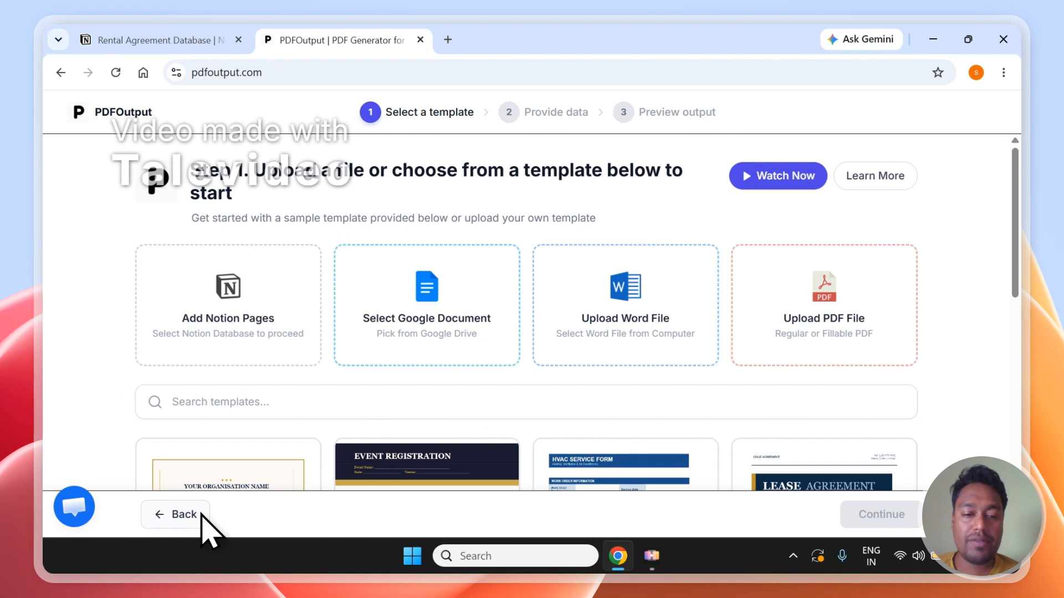
{"action": "left_click", "coordinate": [201, 515]}
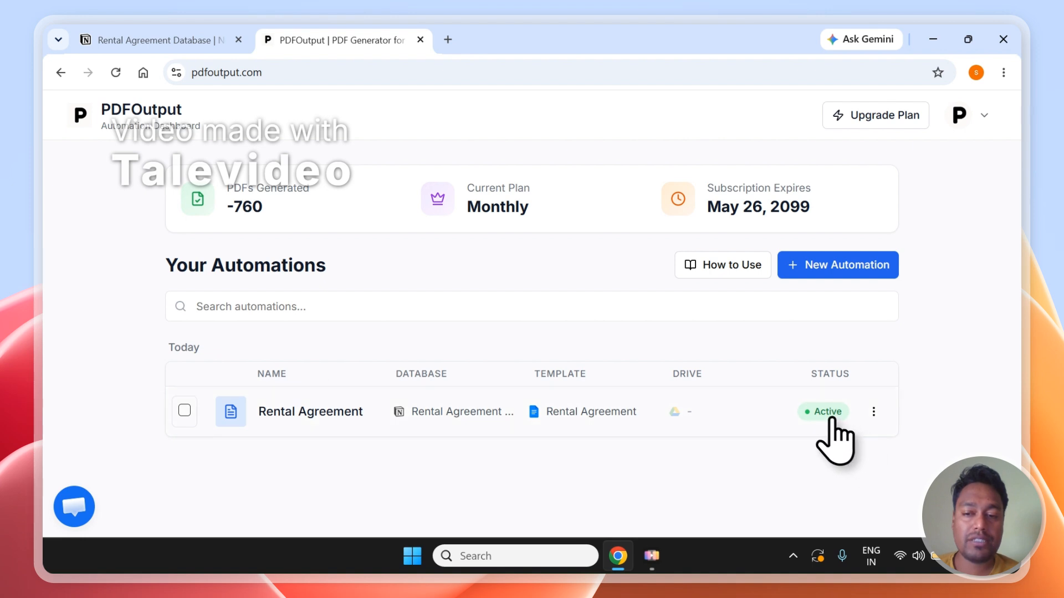
In the Notion database, set GeneratePDF to Ready to Generate for the first and second records.
{"action": "left_click", "coordinate": [200, 40]}
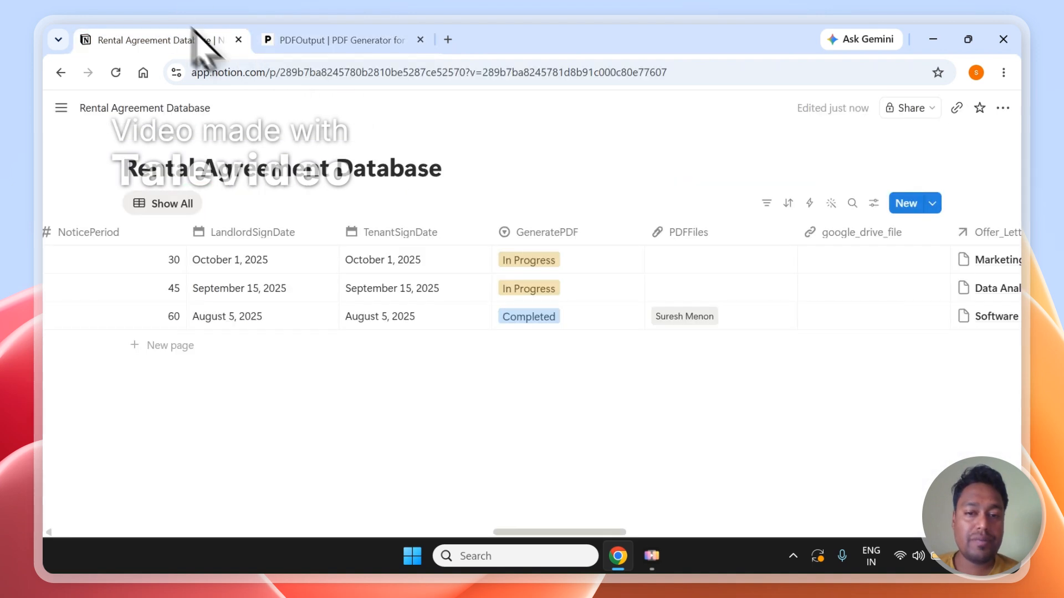
{"action": "left_click", "coordinate": [516, 289]}
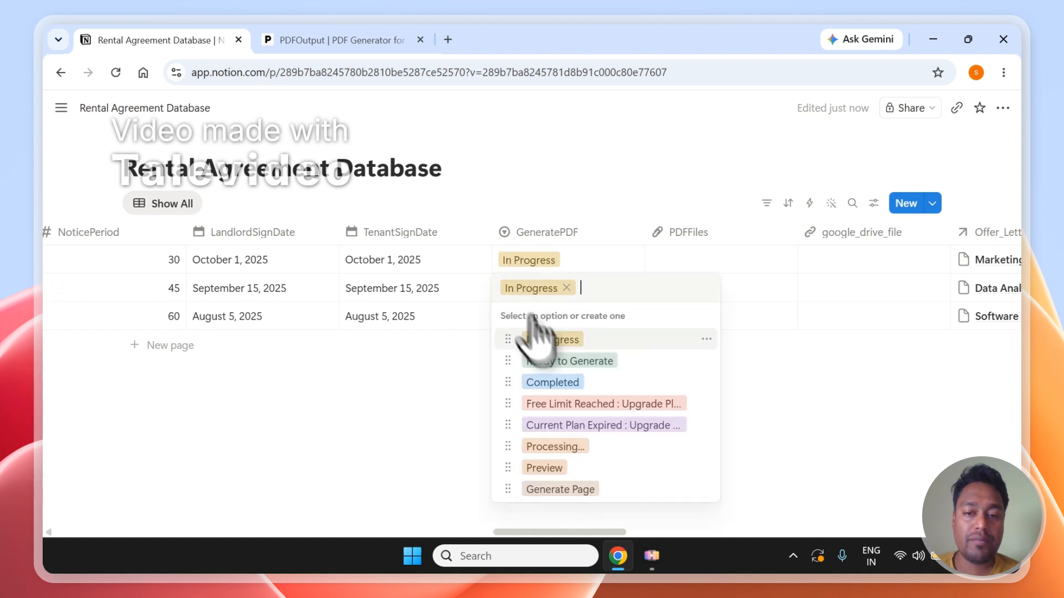
{"action": "left_click", "coordinate": [556, 360]}
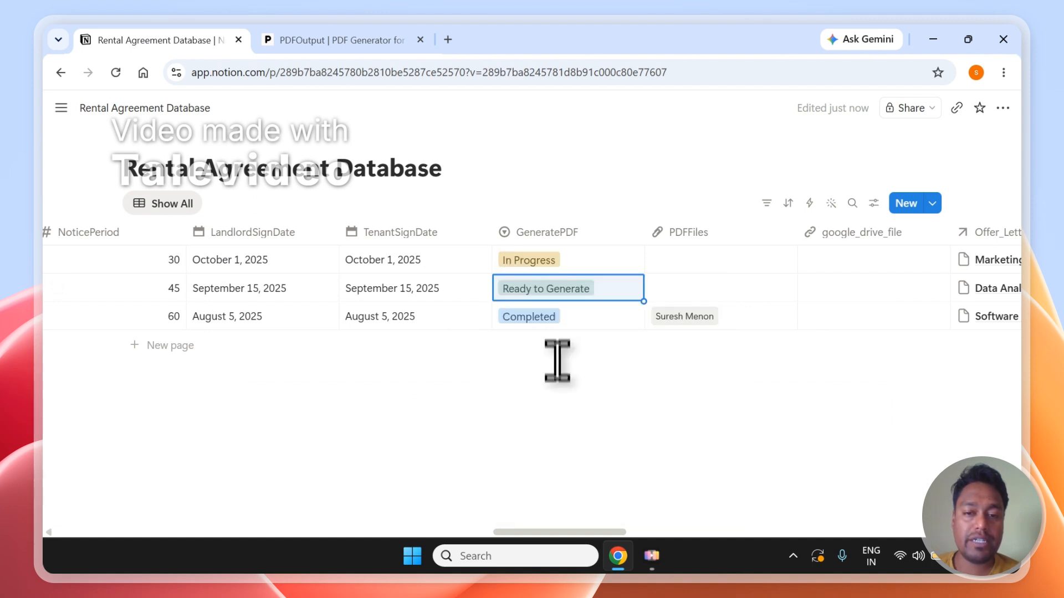
{"action": "left_click", "coordinate": [547, 262]}
{"action": "left_click", "coordinate": [577, 332]}
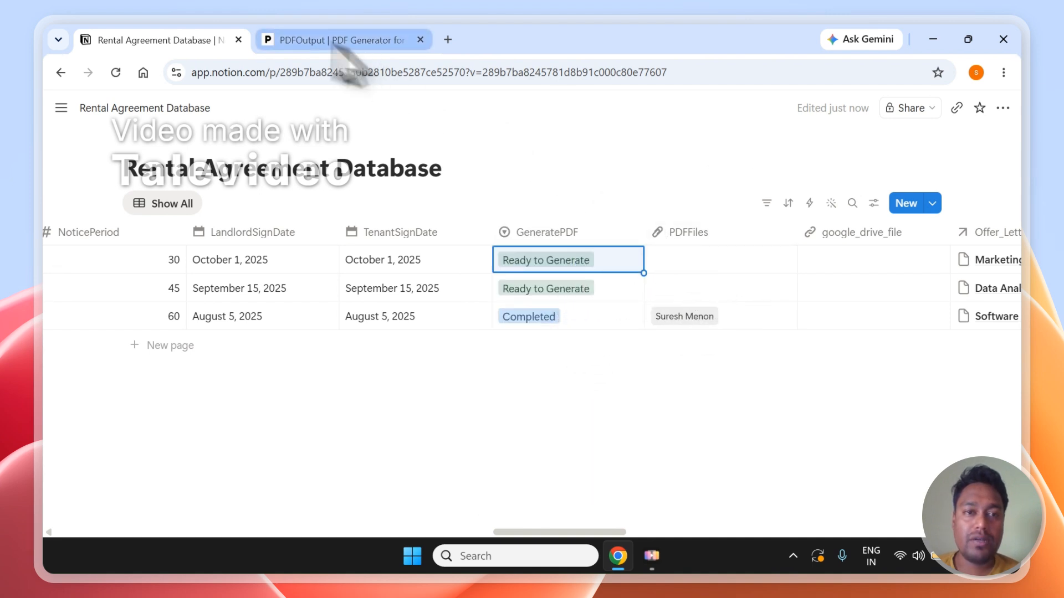
Check the PDFOutput automation dashboard against the Notion database, and sign out of the PDFOutput account.
{"action": "left_click", "coordinate": [296, 40]}
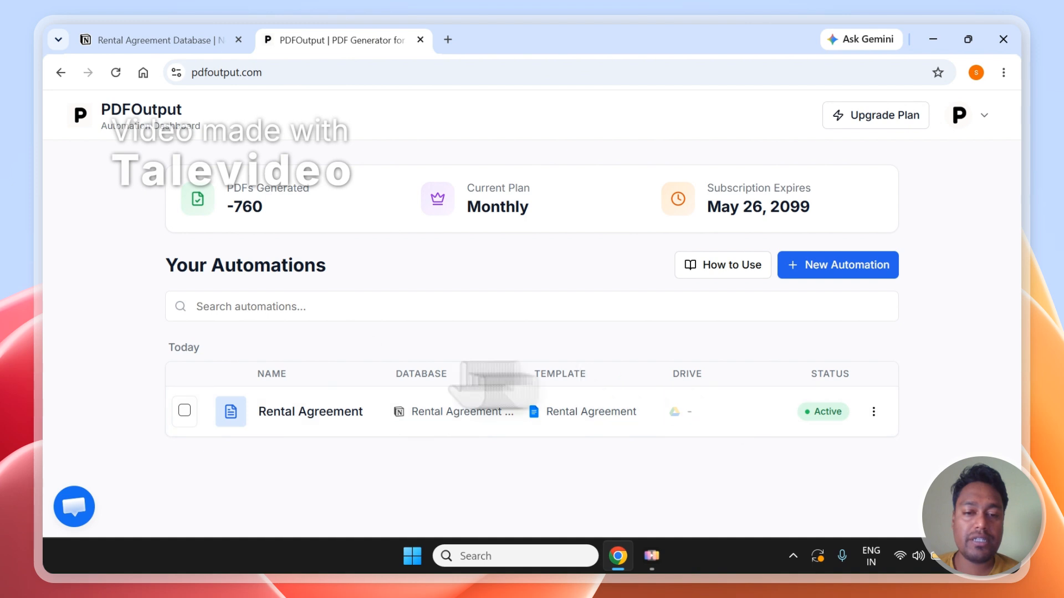
{"action": "left_click", "coordinate": [190, 40]}
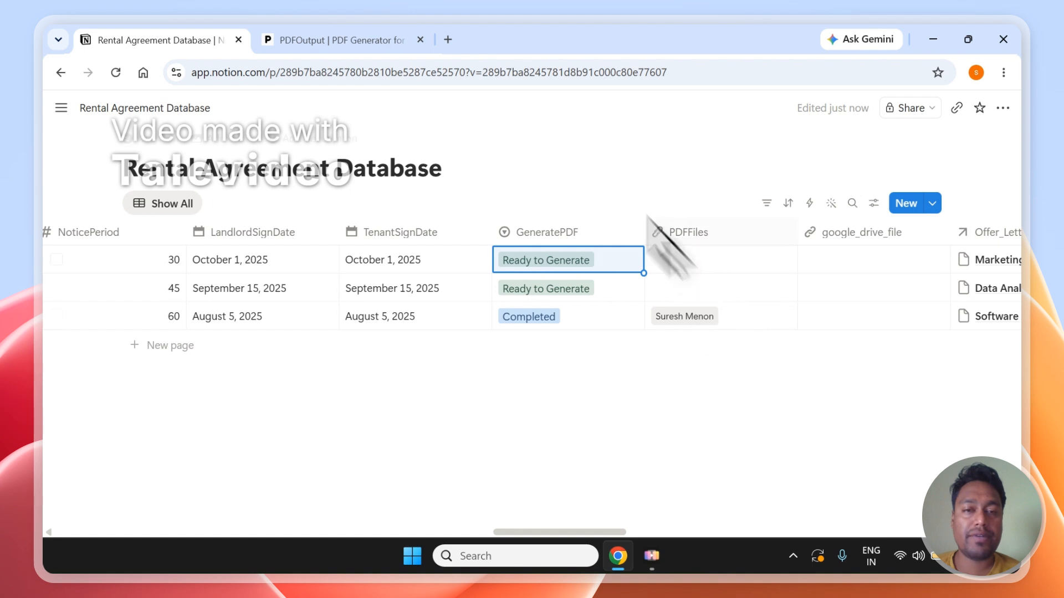
{"action": "left_click", "coordinate": [367, 41]}
{"action": "left_click", "coordinate": [982, 123]}
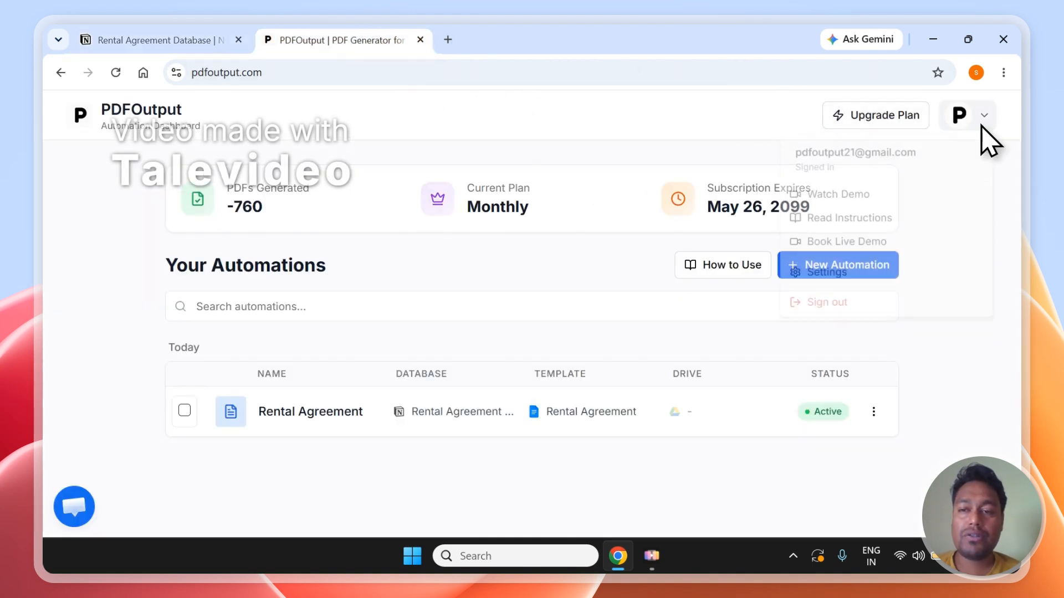
{"action": "left_click", "coordinate": [906, 317]}
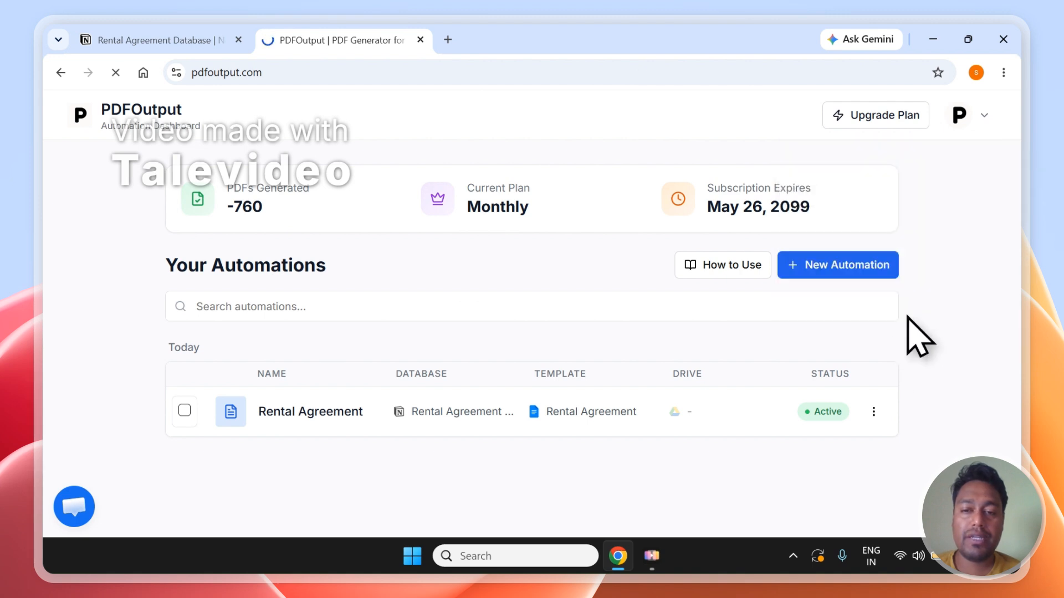
View the message form on PDFOutput's contact page and browse its Google Doc templates page.
{"action": "left_click_drag", "start_coordinate": [1016, 125], "coordinate": [1019, 126]}
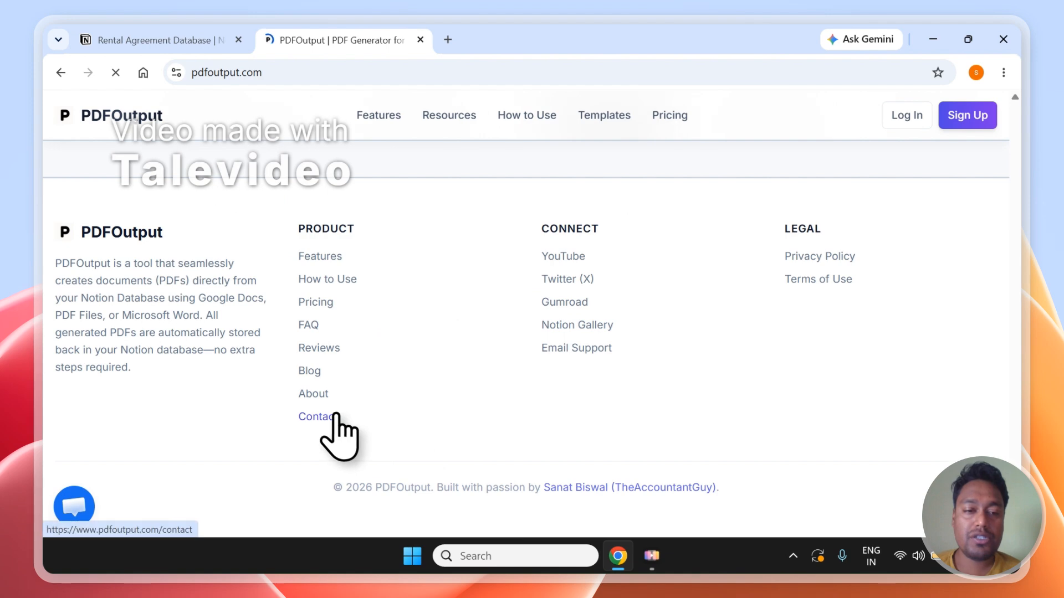
{"action": "left_click", "coordinate": [335, 413]}
{"action": "scroll", "coordinate": [1025, 260], "scroll_direction": "down", "scroll_amount": 3}
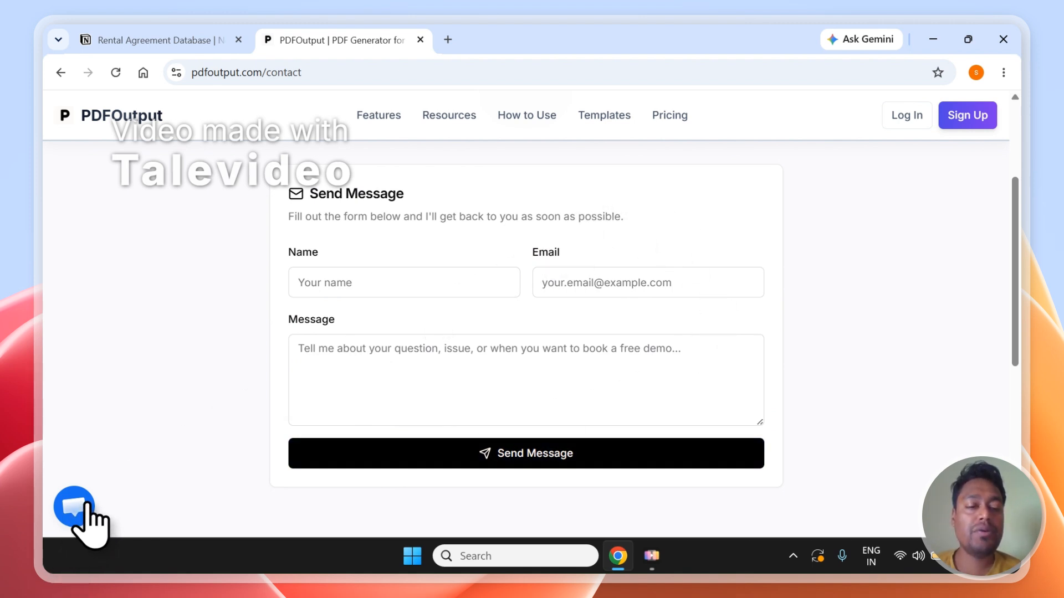
{"action": "left_click", "coordinate": [613, 141]}
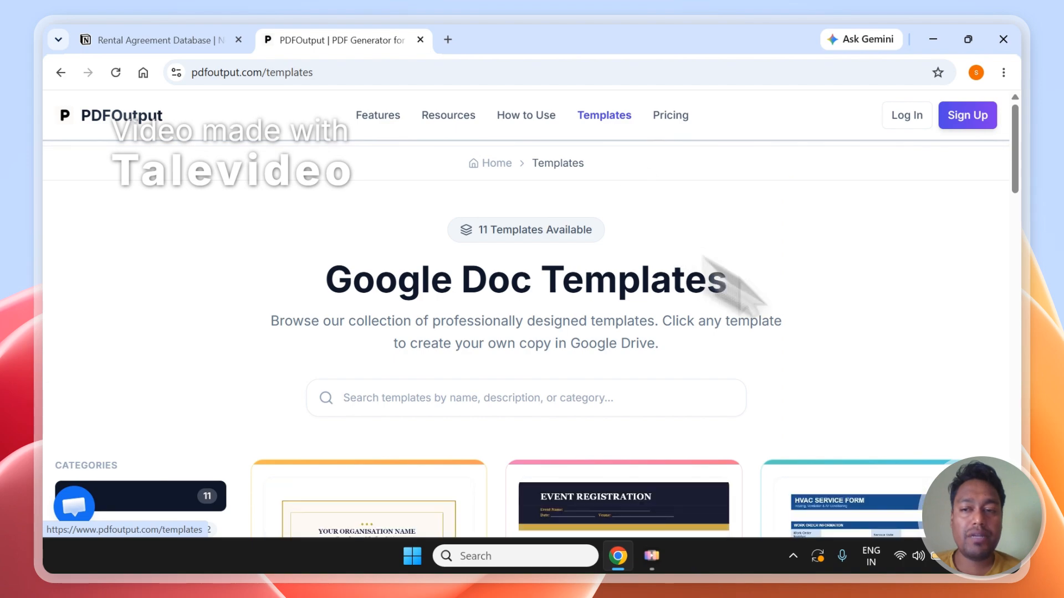
{"action": "left_click_drag", "start_coordinate": [1023, 190], "coordinate": [988, 222]}
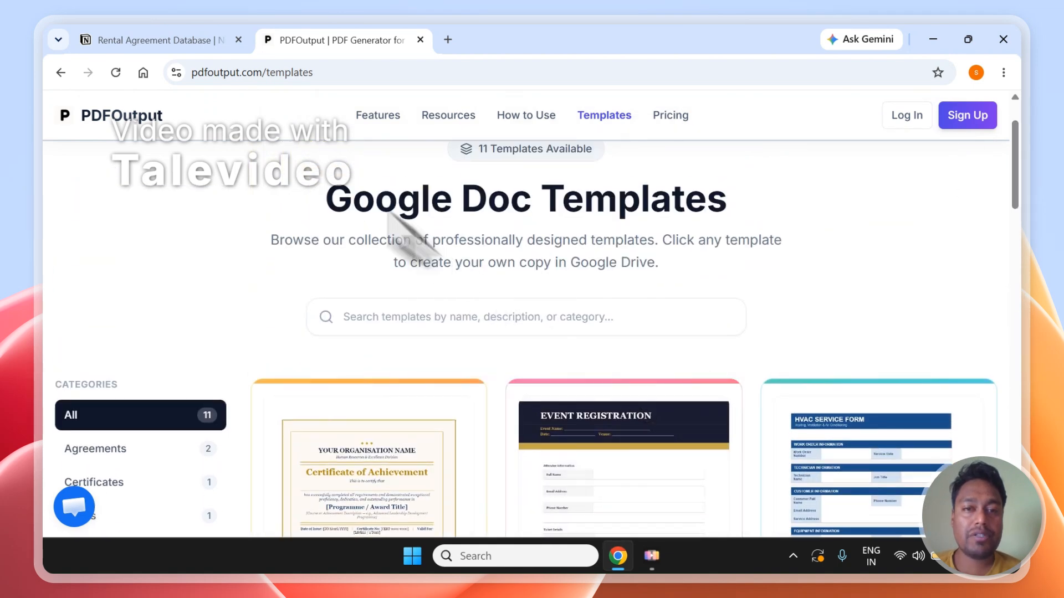
Return to the Notion database and monitor the GeneratePDF status and PDFFiles of the first two records.
{"action": "left_click", "coordinate": [145, 35]}
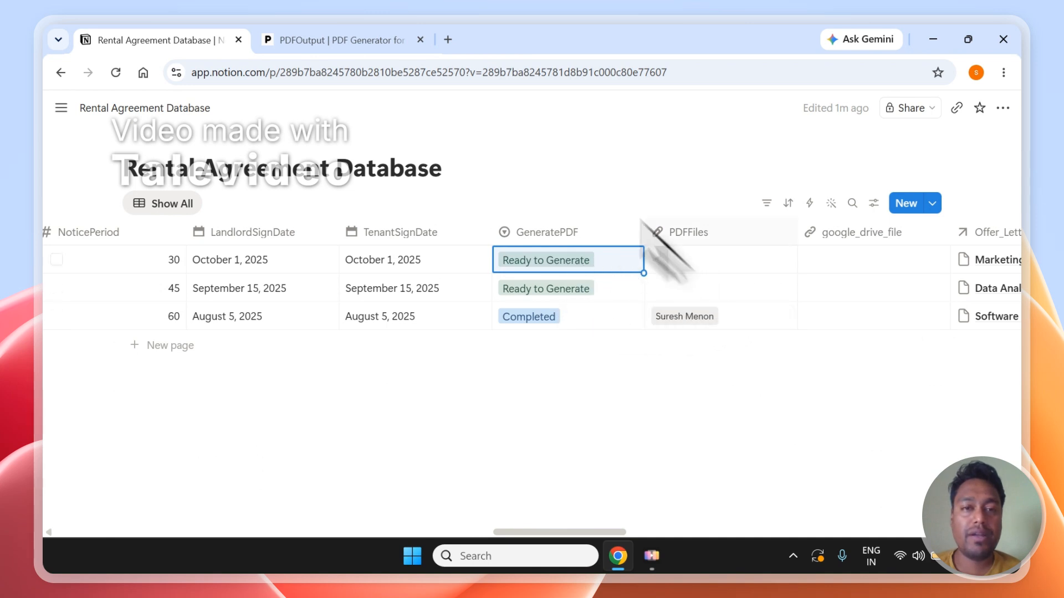
{"action": "mouse_move", "coordinate": [332, 43]}
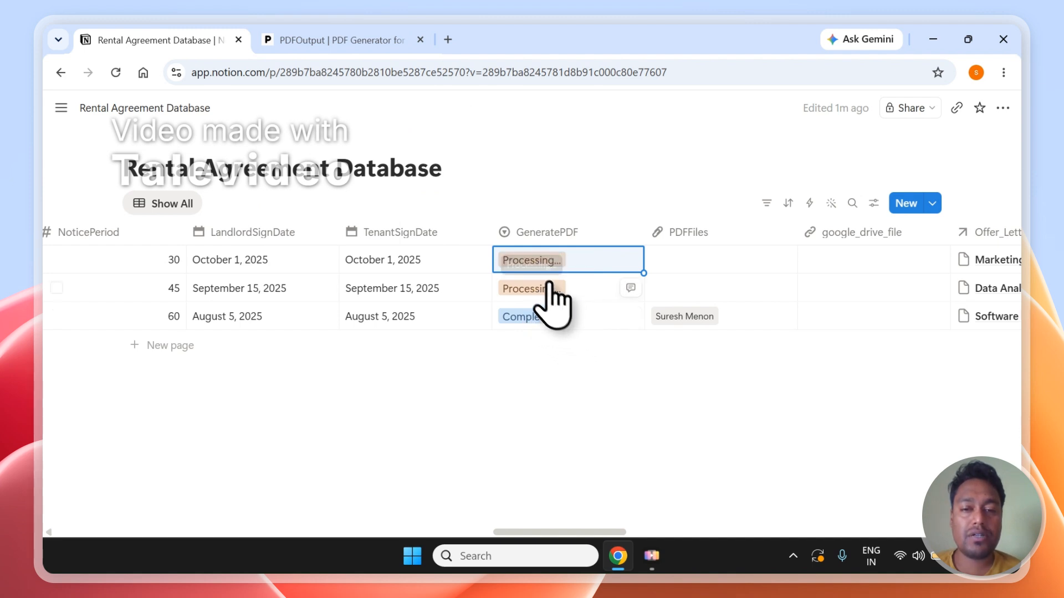
{"action": "left_click", "coordinate": [612, 457]}
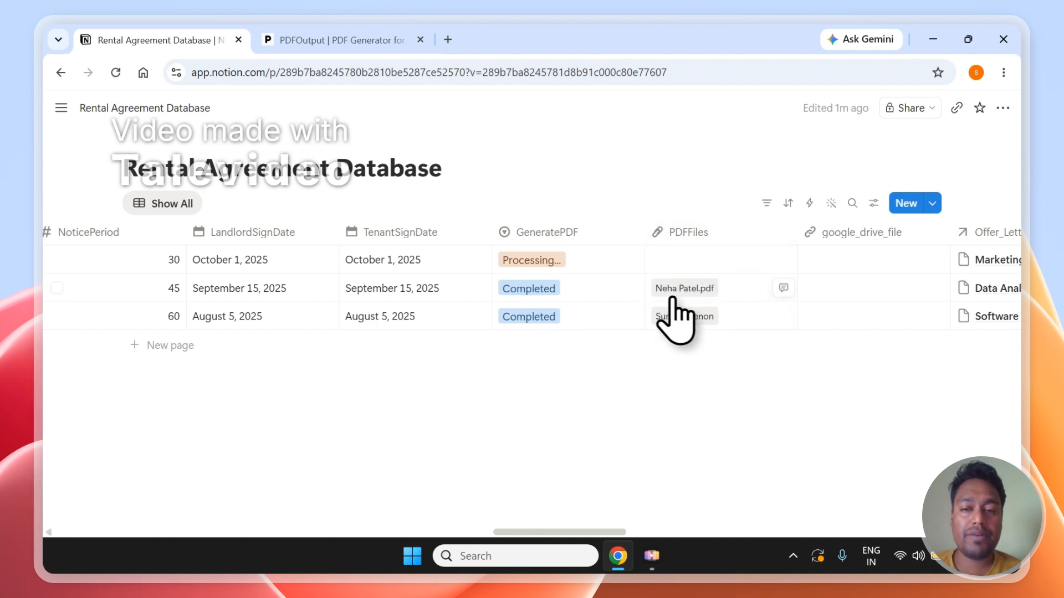
Open the generated PDFs of the second and first records from PDFFiles and compare the two rental agreements.
{"action": "left_click", "coordinate": [675, 298]}
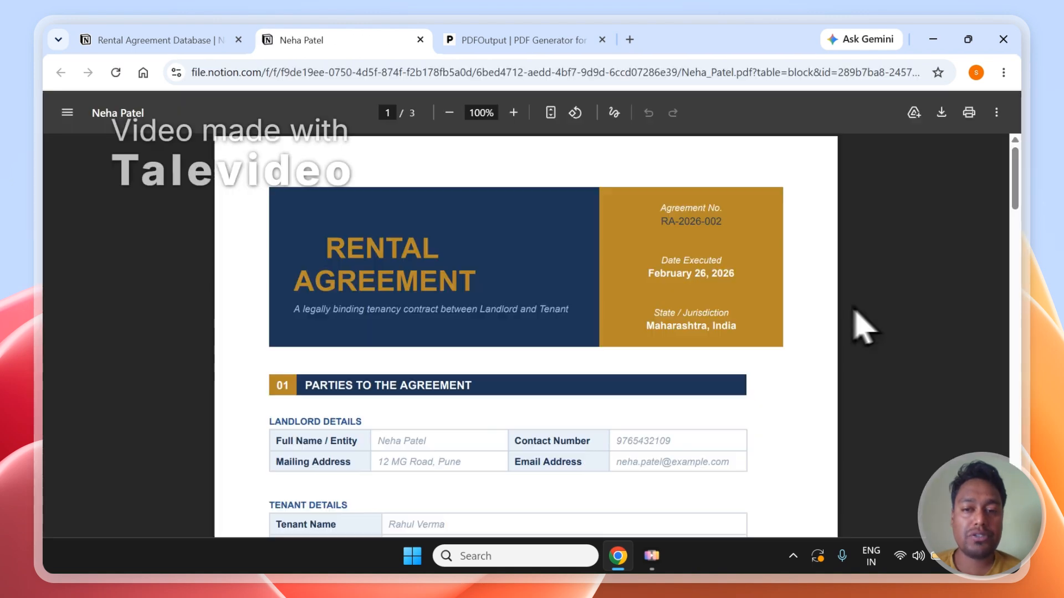
{"action": "mouse_move", "coordinate": [1019, 195]}
{"action": "left_mouse_down"}
{"action": "mouse_move", "coordinate": [1022, 352]}
{"action": "mouse_move", "coordinate": [1000, 194]}
{"action": "left_mouse_up"}
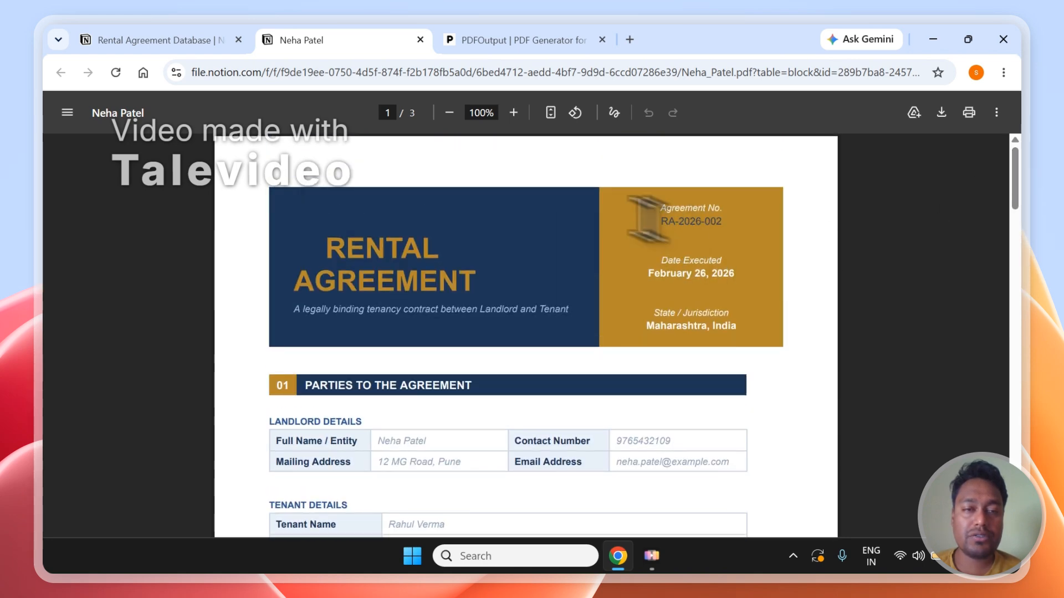
{"action": "left_click", "coordinate": [183, 40]}
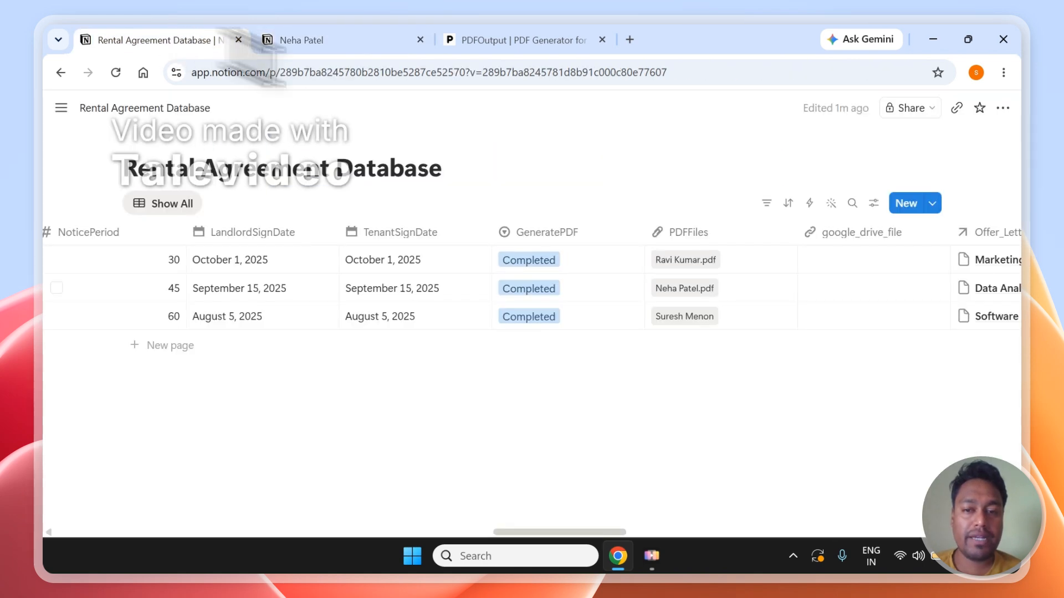
{"action": "left_click", "coordinate": [690, 259]}
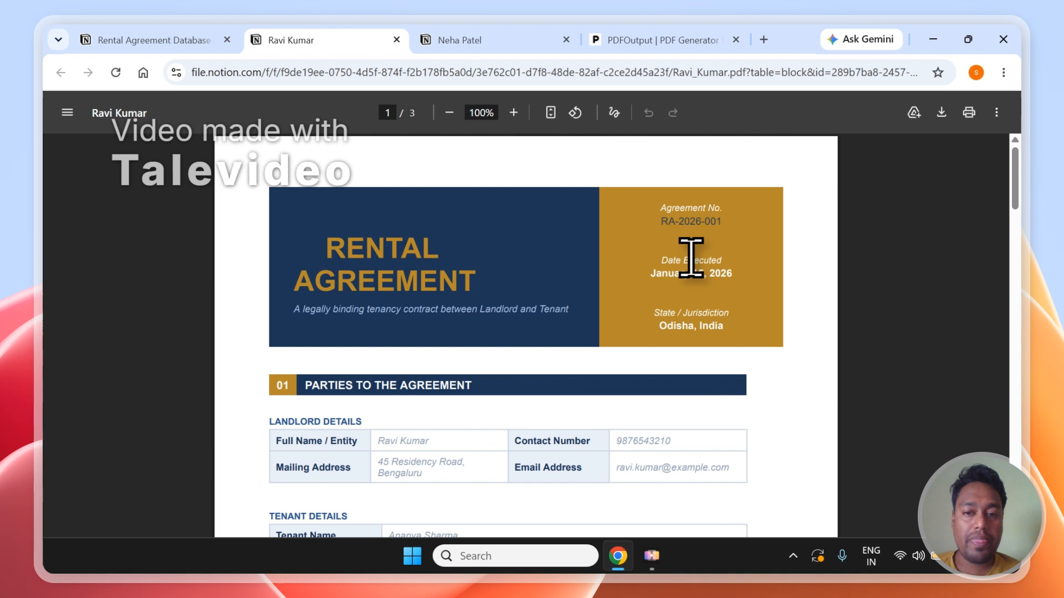
{"action": "left_click", "coordinate": [498, 39]}
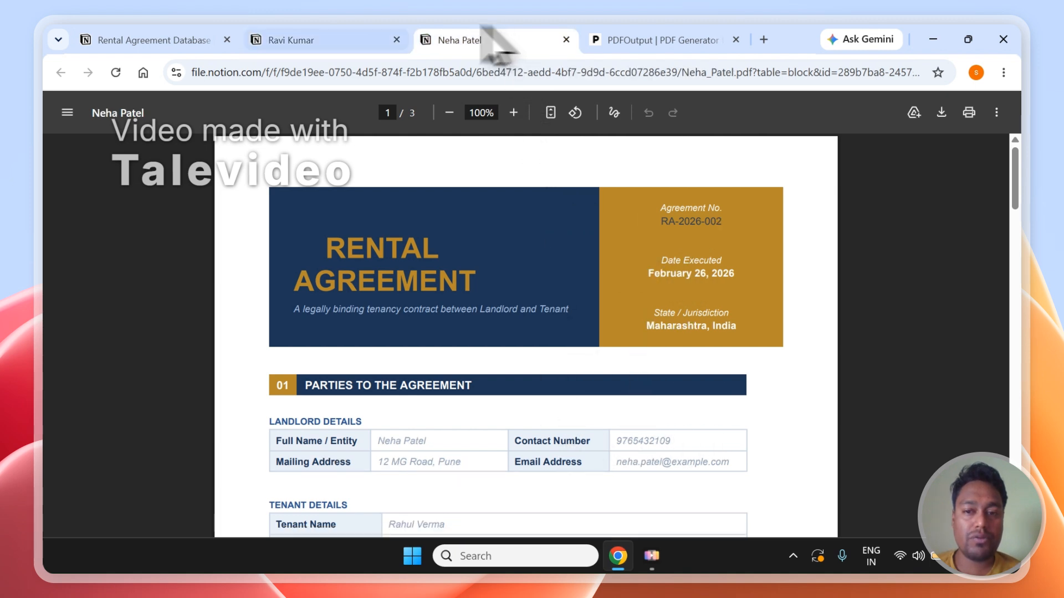
{"action": "left_click", "coordinate": [308, 41]}
{"action": "left_click", "coordinate": [463, 41]}
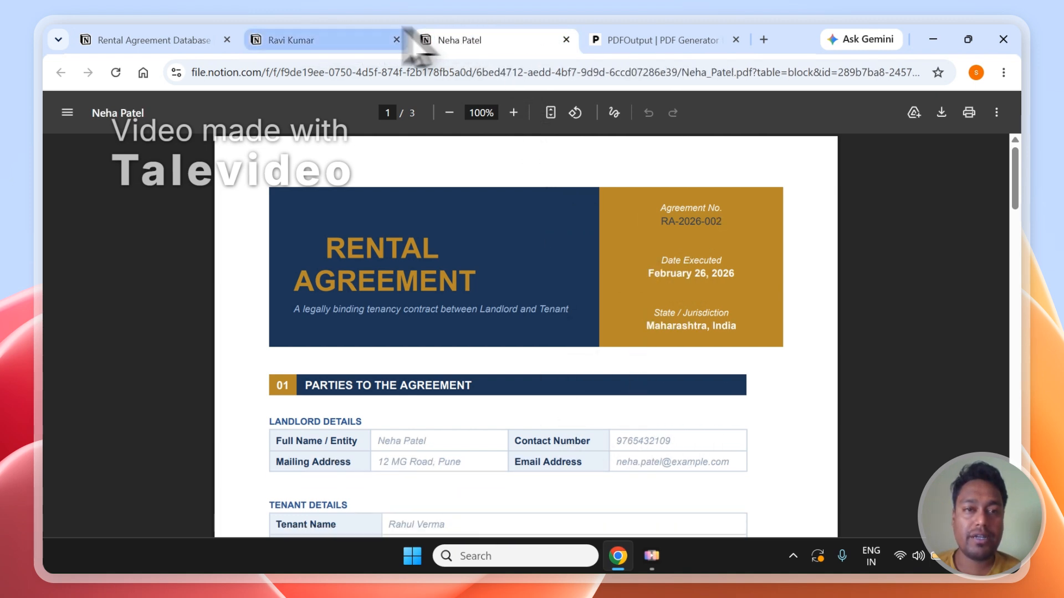
{"action": "left_click", "coordinate": [388, 40]}
Switch back to the PDFOutput website and open its home page.
{"action": "left_click", "coordinate": [654, 38]}
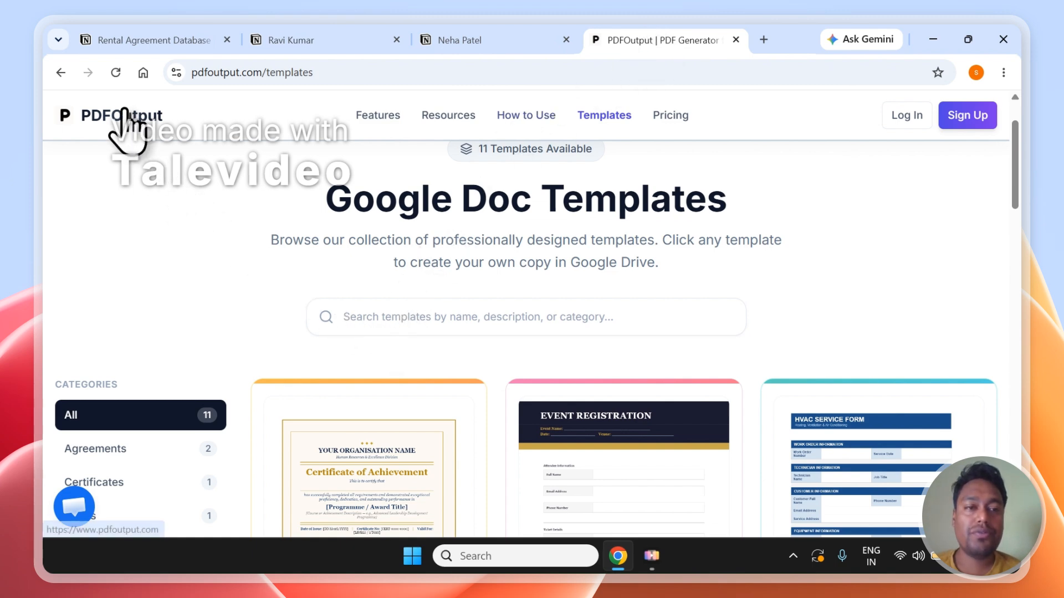
{"action": "left_click", "coordinate": [123, 113]}
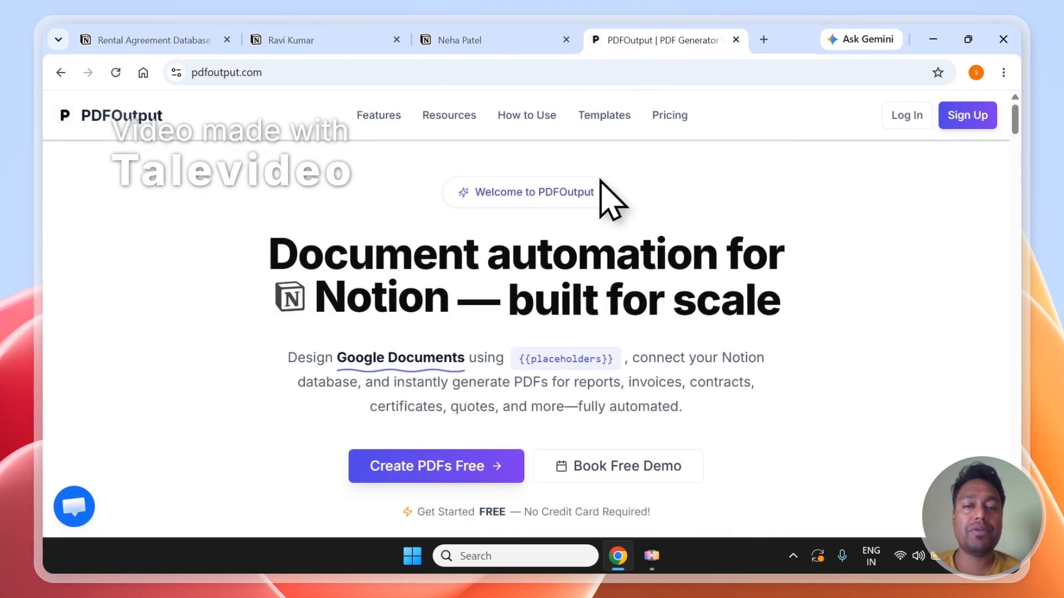